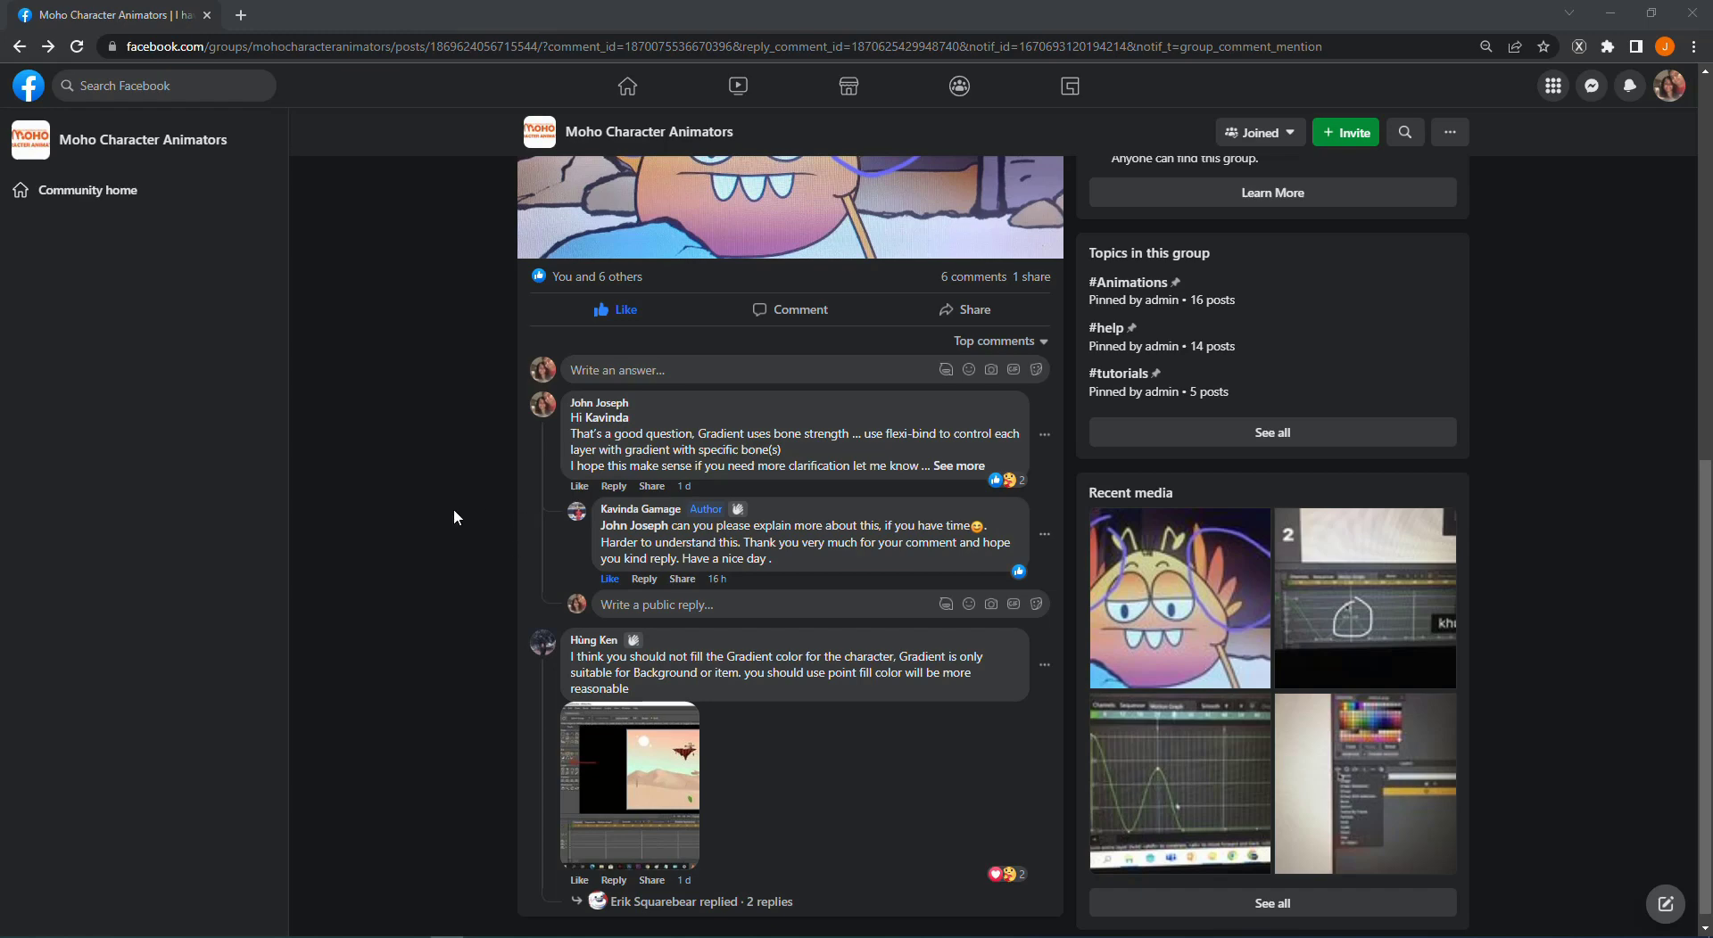
Step: Switch to Moho and select the 05 Left Arm layer inside the MG_RIG bone layer
key("alt+Tab")
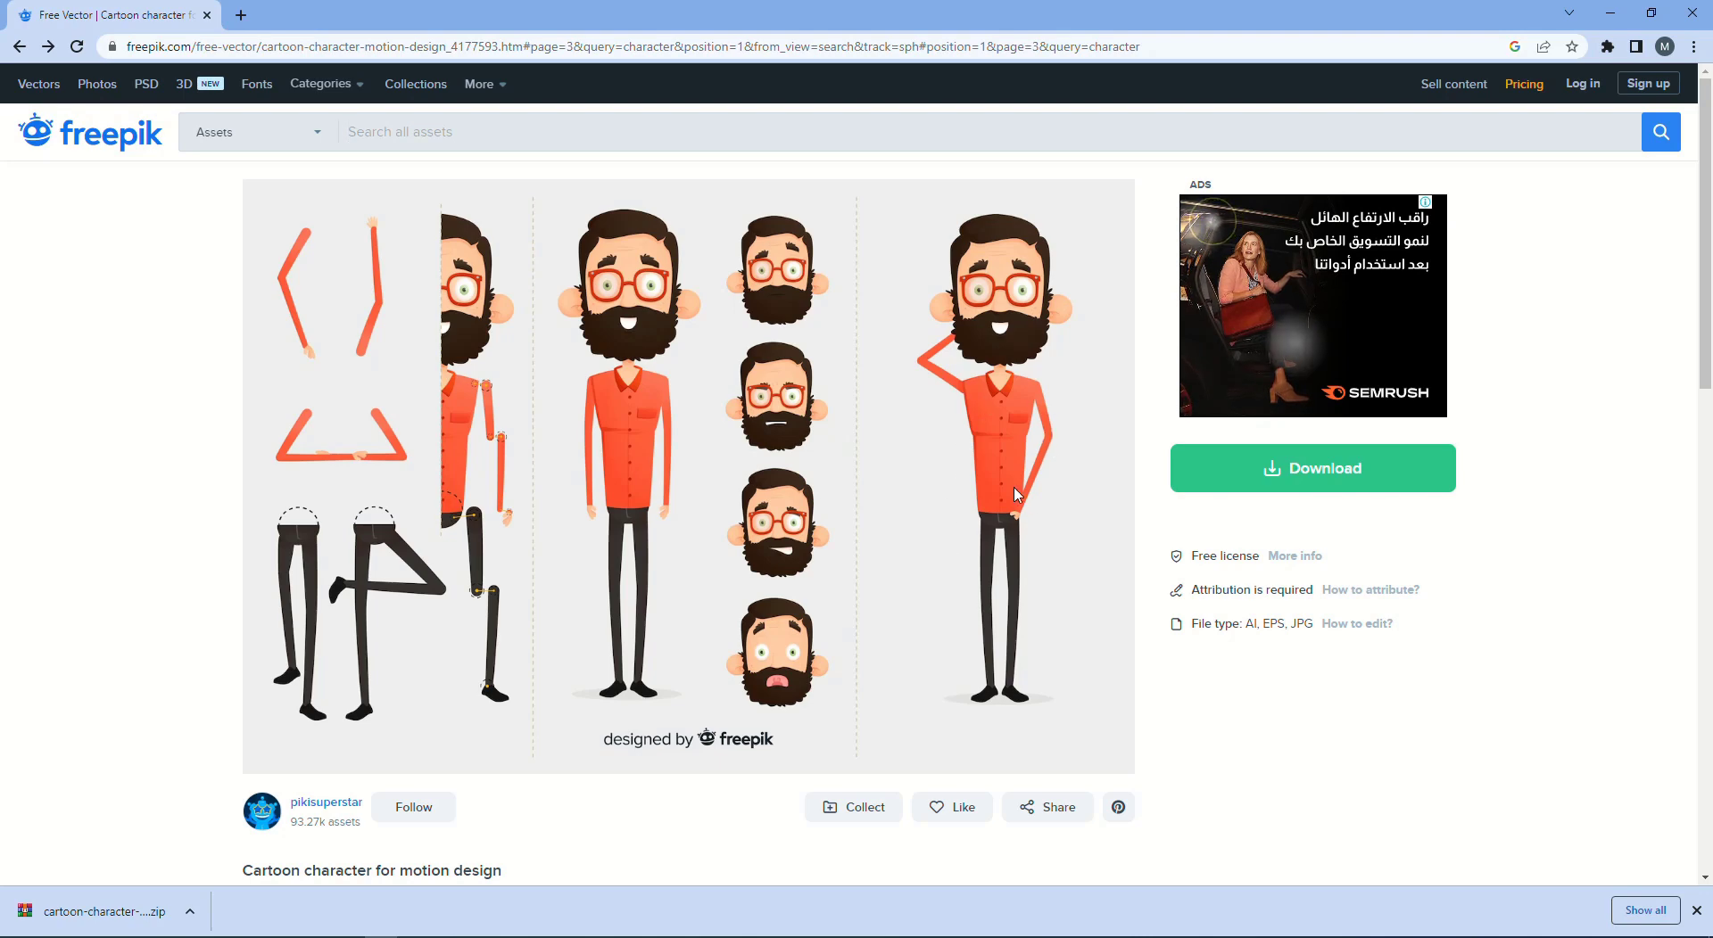
key("alt+Tab")
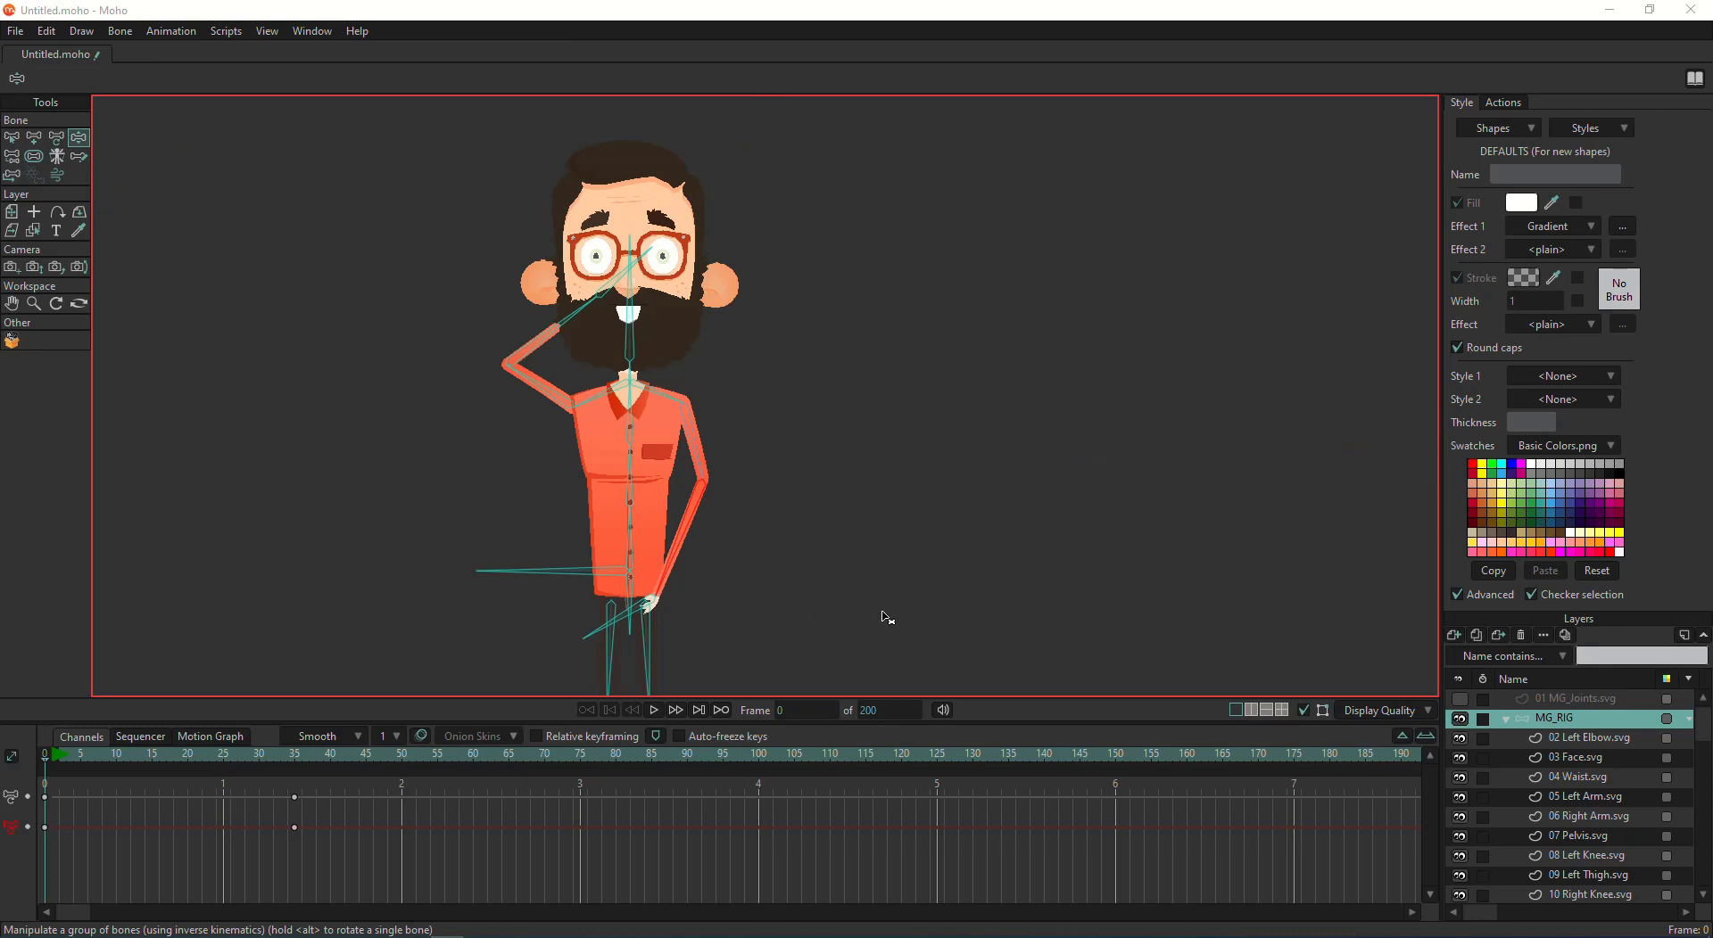
scroll(739, 491, "up", 6)
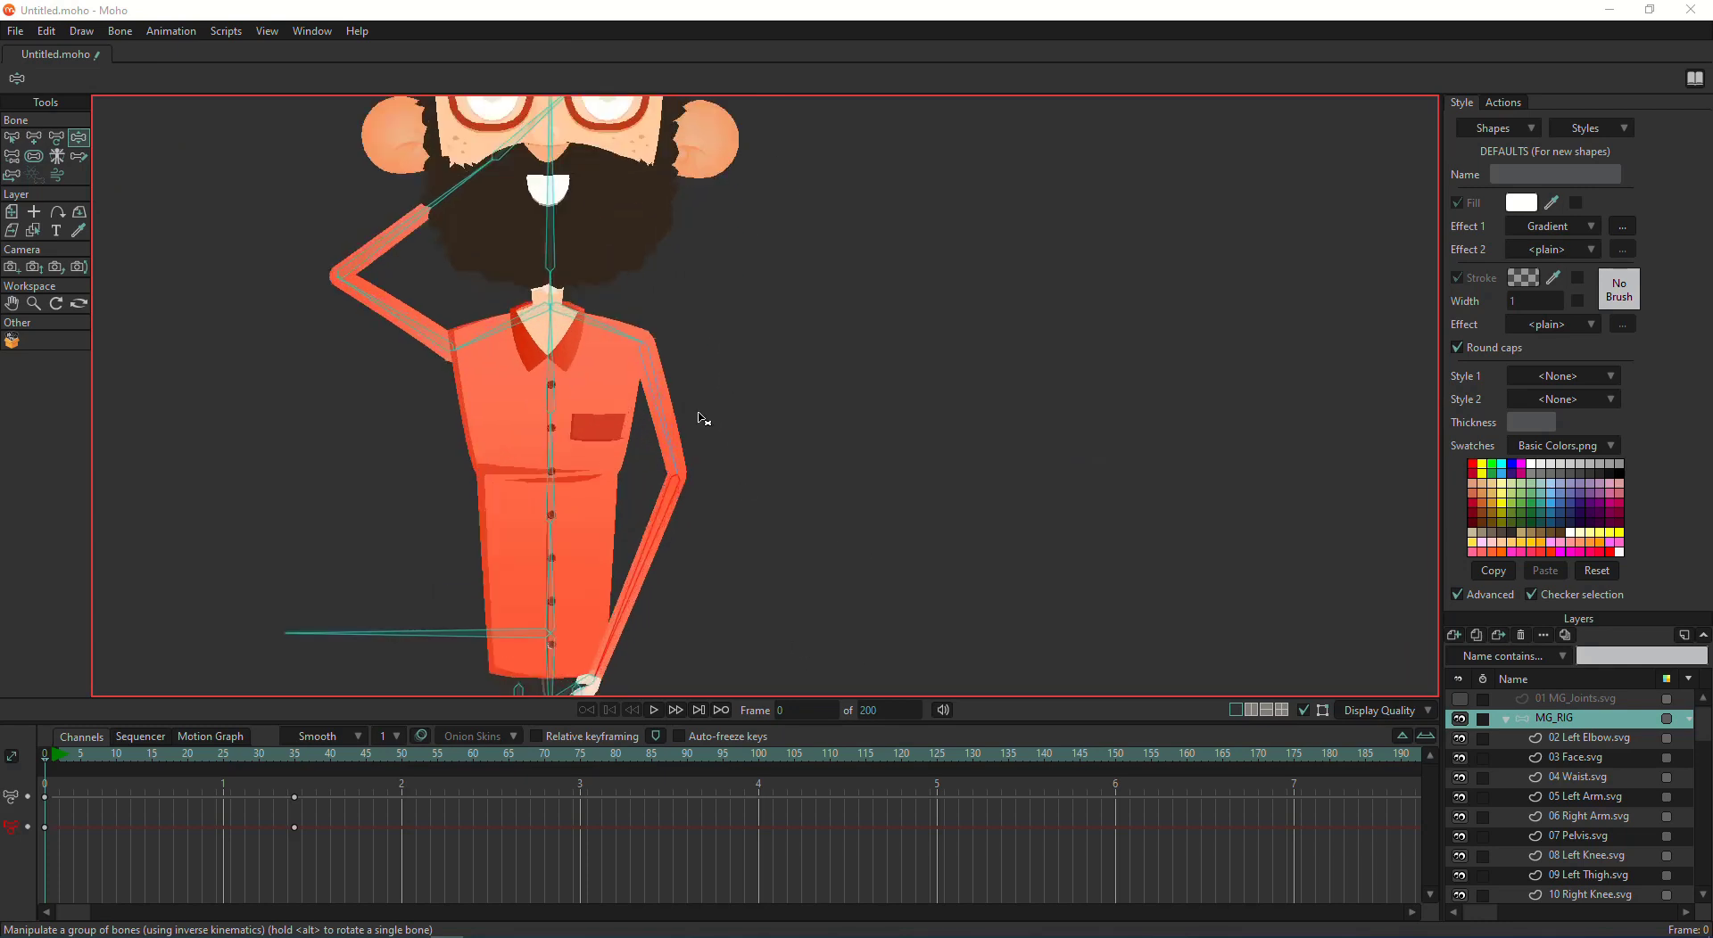
right_click(722, 482, "alt")
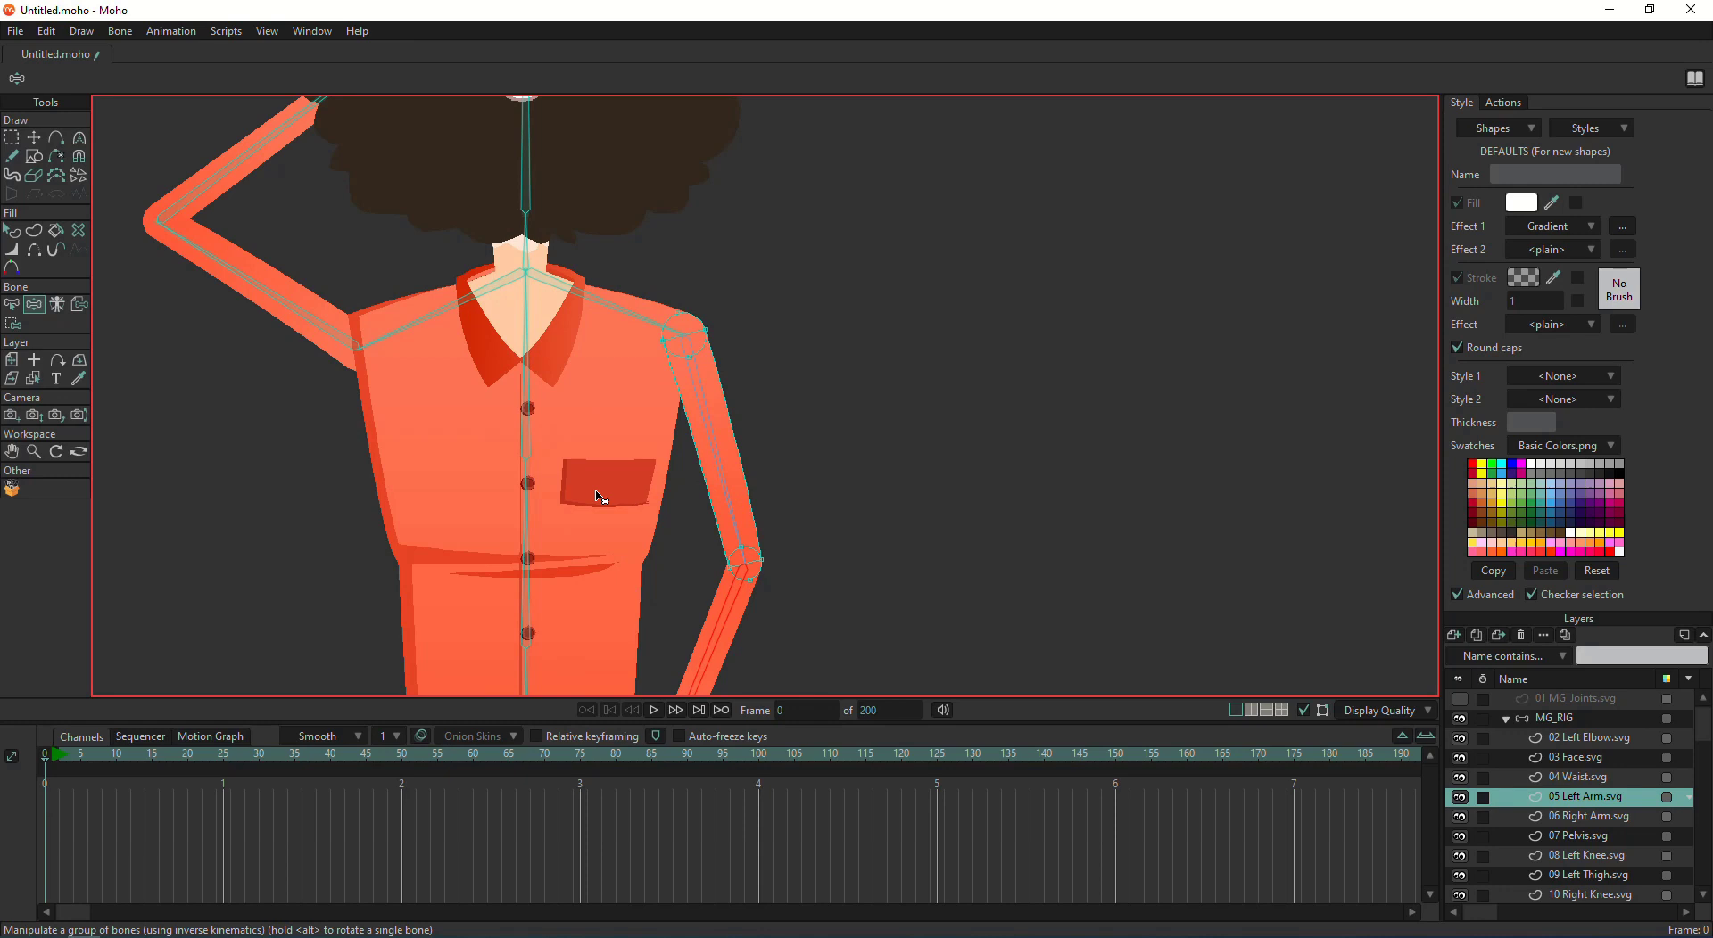
Step: Use the Bind Points tool to inspect the bone binding of the left upper arm and the 02 Left Elbow layer
left_click(16, 324)
left_click_drag(727, 640, 744, 347)
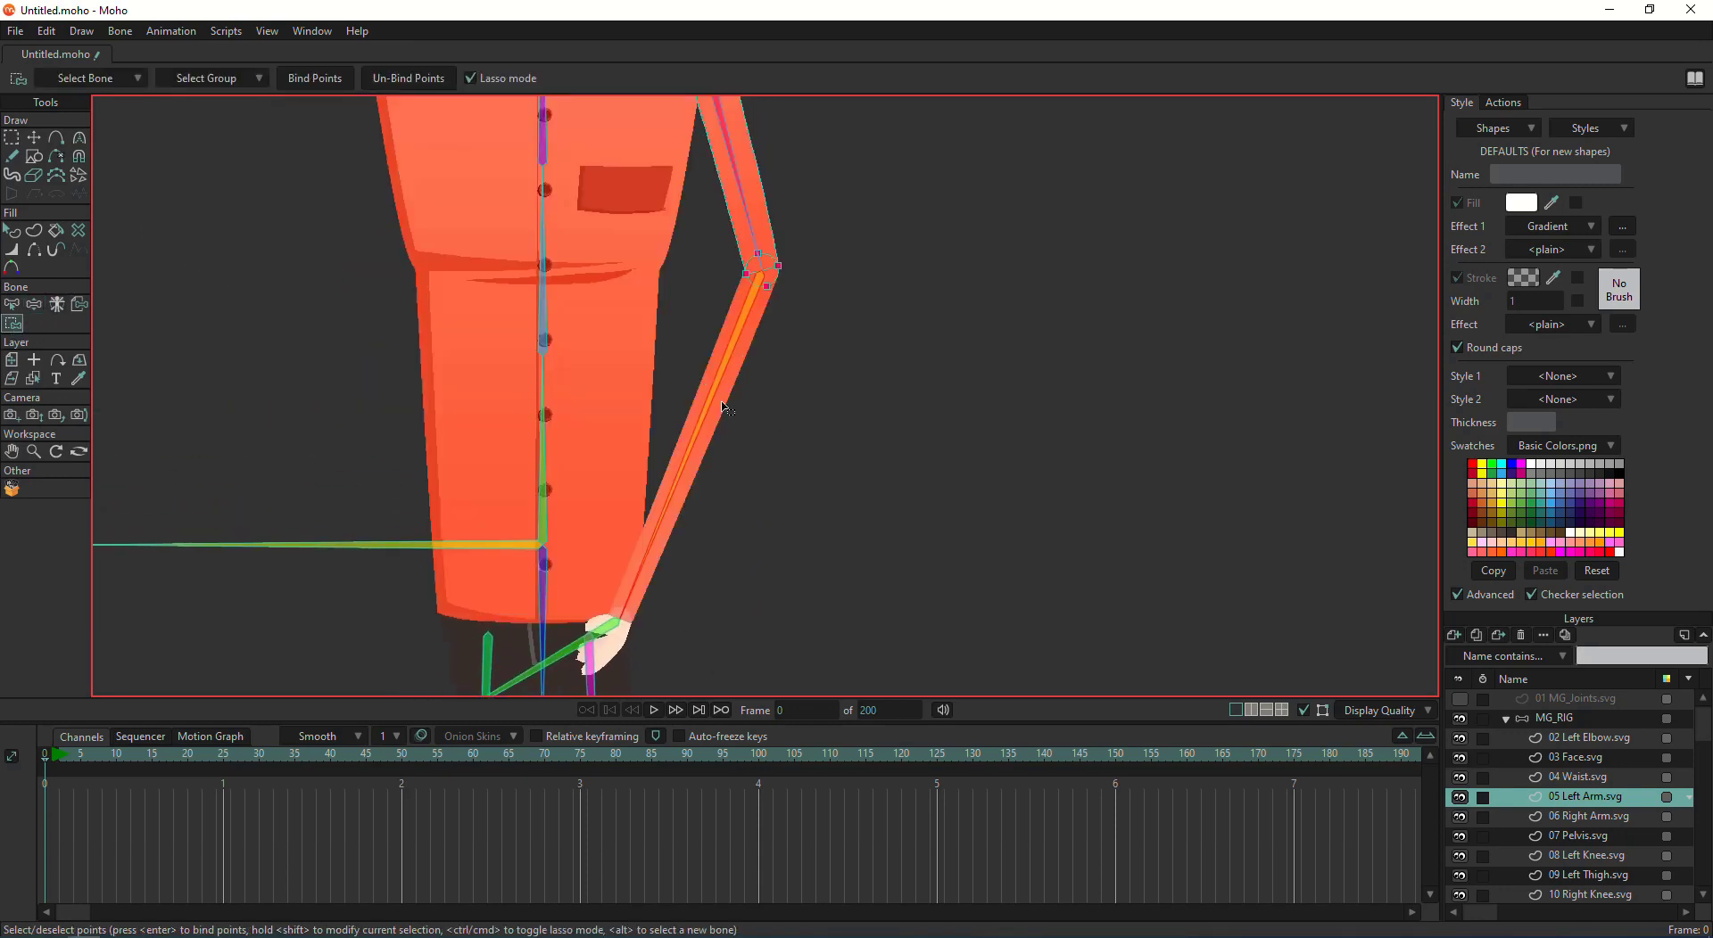
right_click(721, 402, "alt")
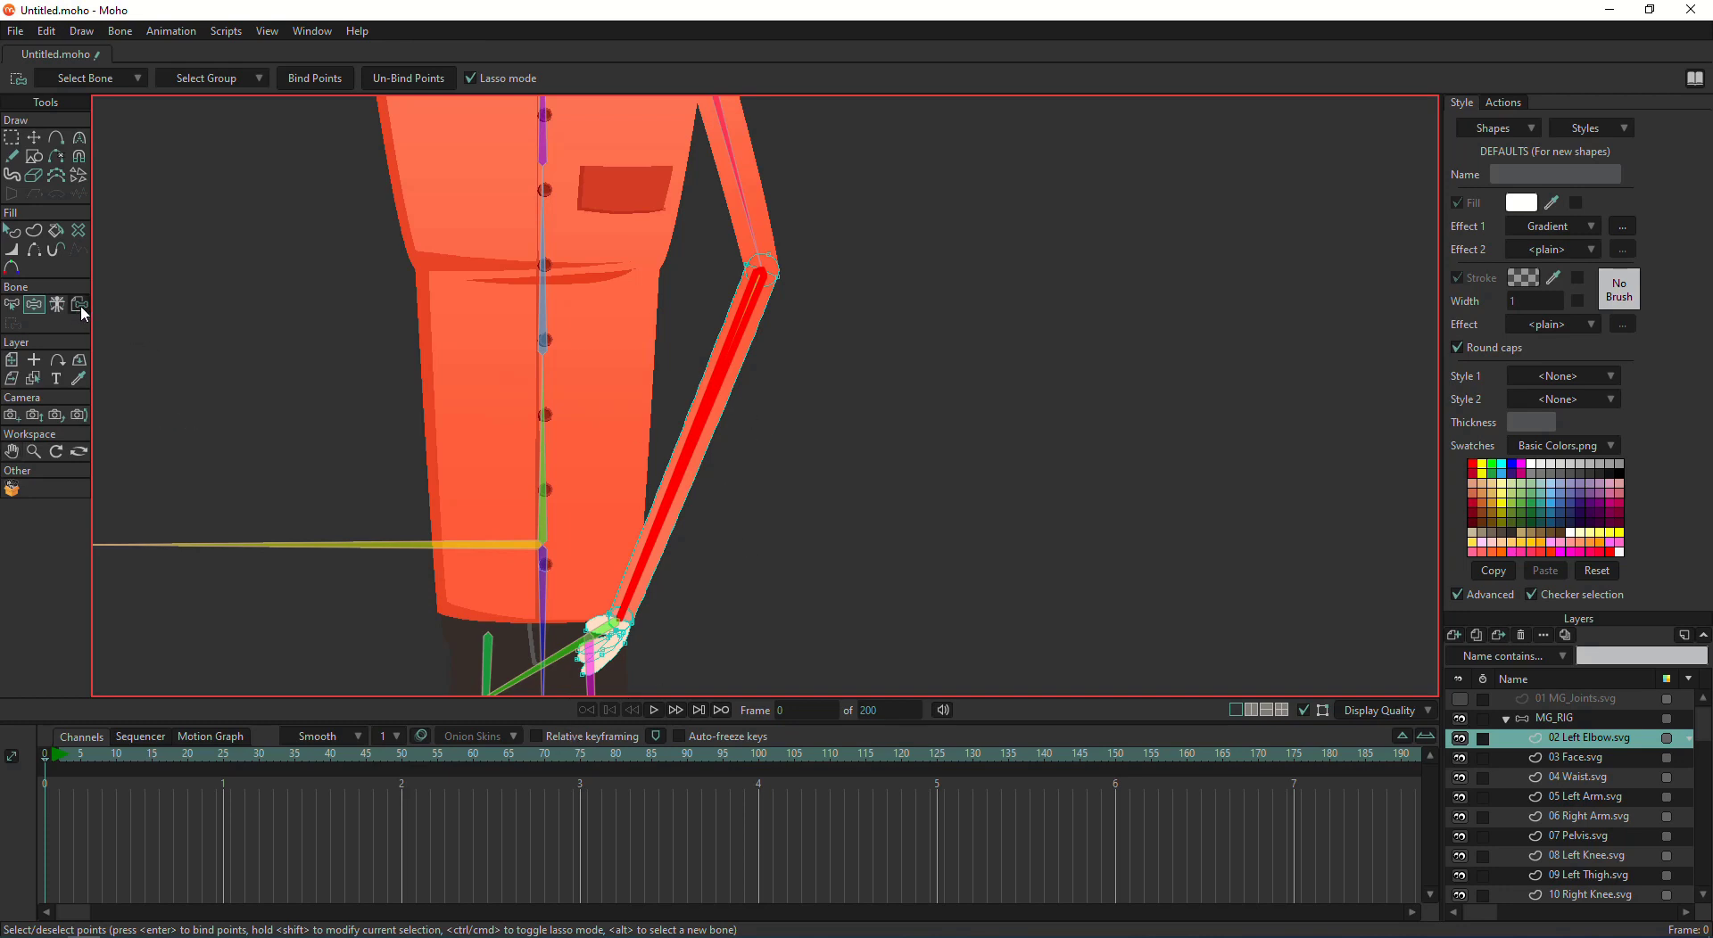
left_click_drag(683, 292, 536, 424)
scroll(605, 485, "down", 1)
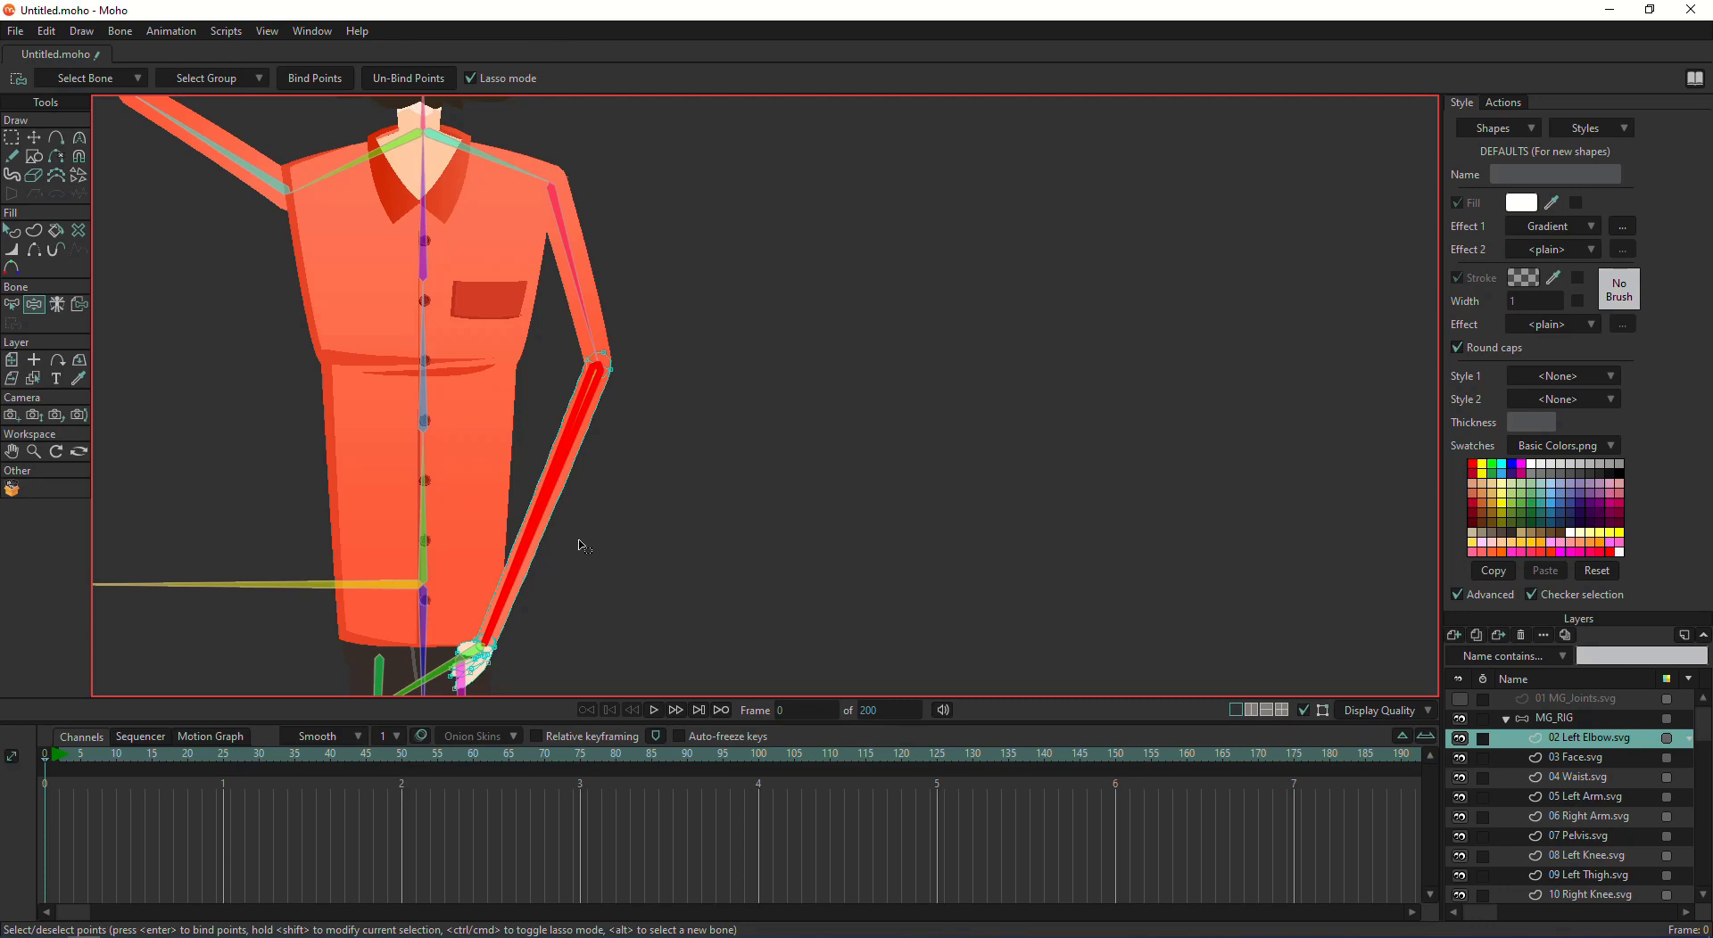
Step: Swing the left forearm bone with Manipulate Bones to test how its gradient fill follows, and undo the pose
key("z")
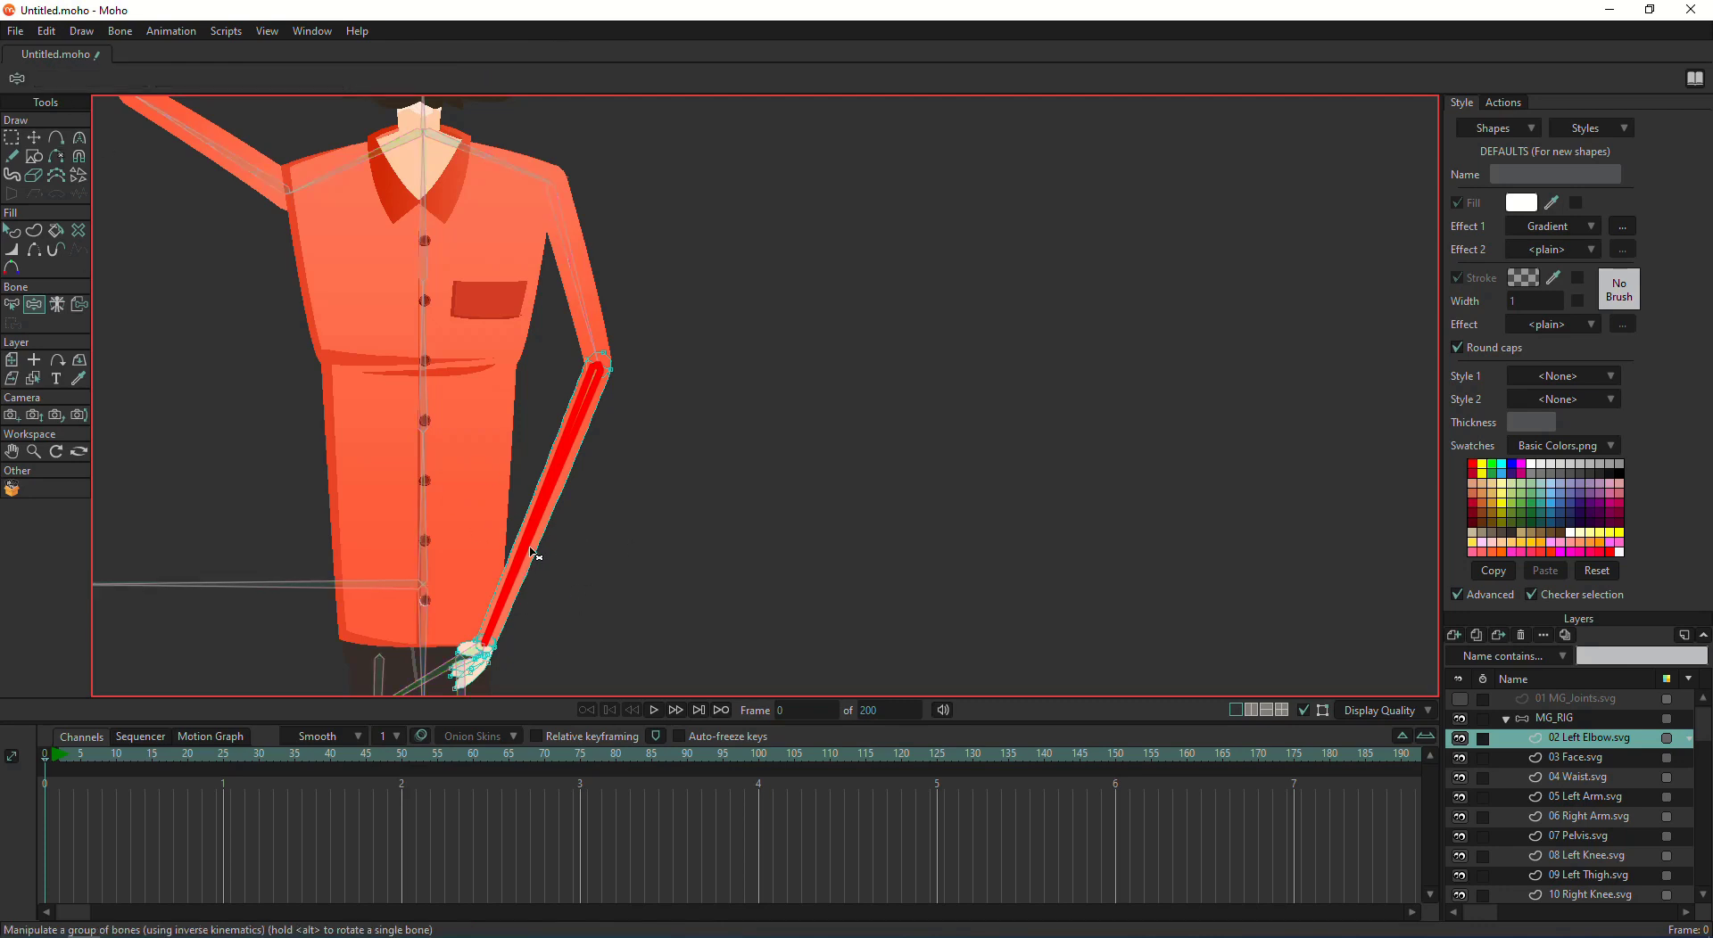
left_click_drag(520, 577, 821, 3)
scroll(806, 202, "up", 3)
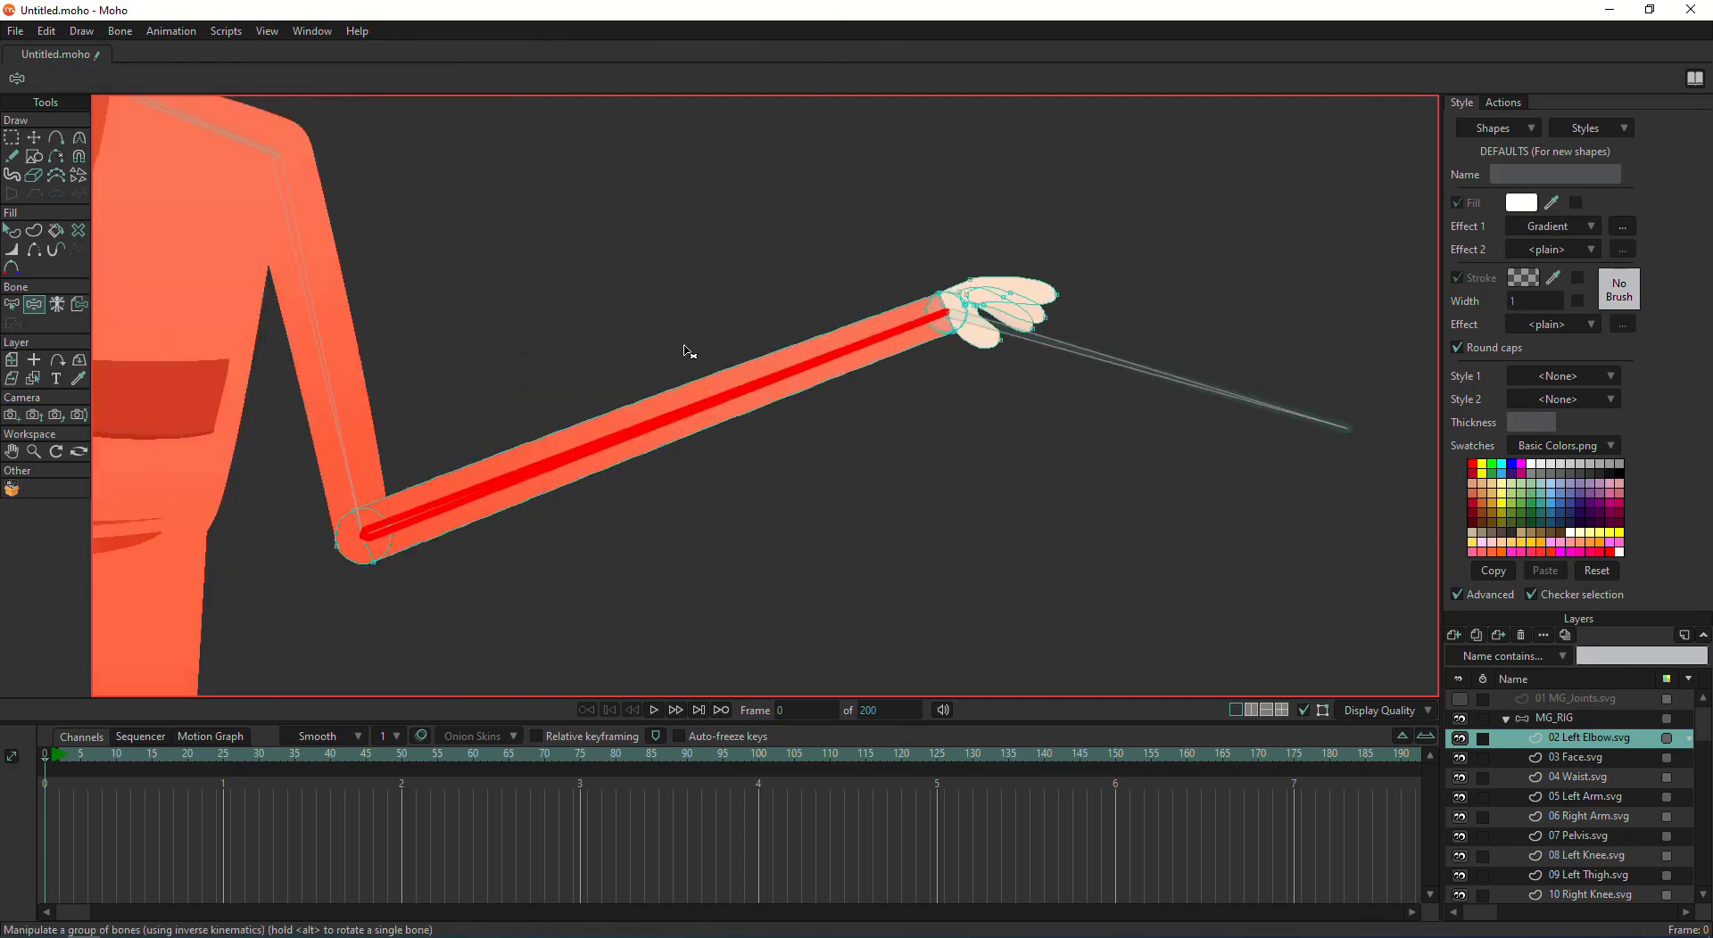
left_click_drag(716, 390, 648, 270)
left_click_drag(536, 369, 945, 202)
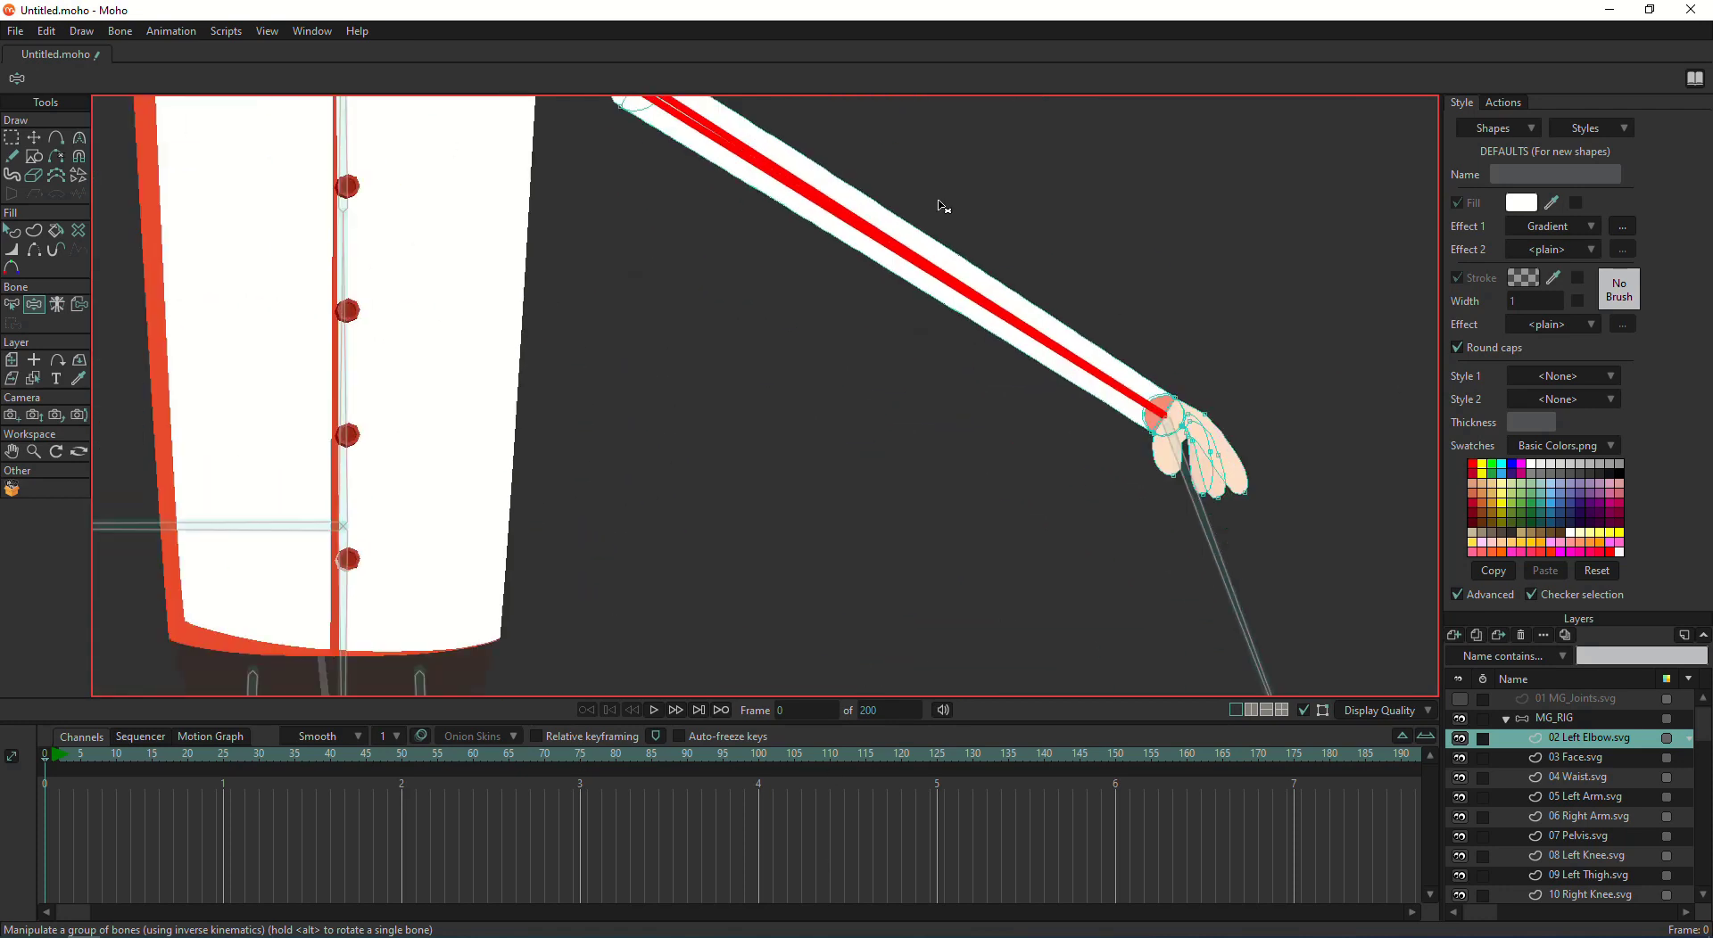
left_click_drag(890, 359, 768, 577)
left_click_drag(813, 493, 593, 536)
scroll(658, 302, "down", 4)
left_click_drag(578, 627, 232, 450)
scroll(564, 368, "up", 4)
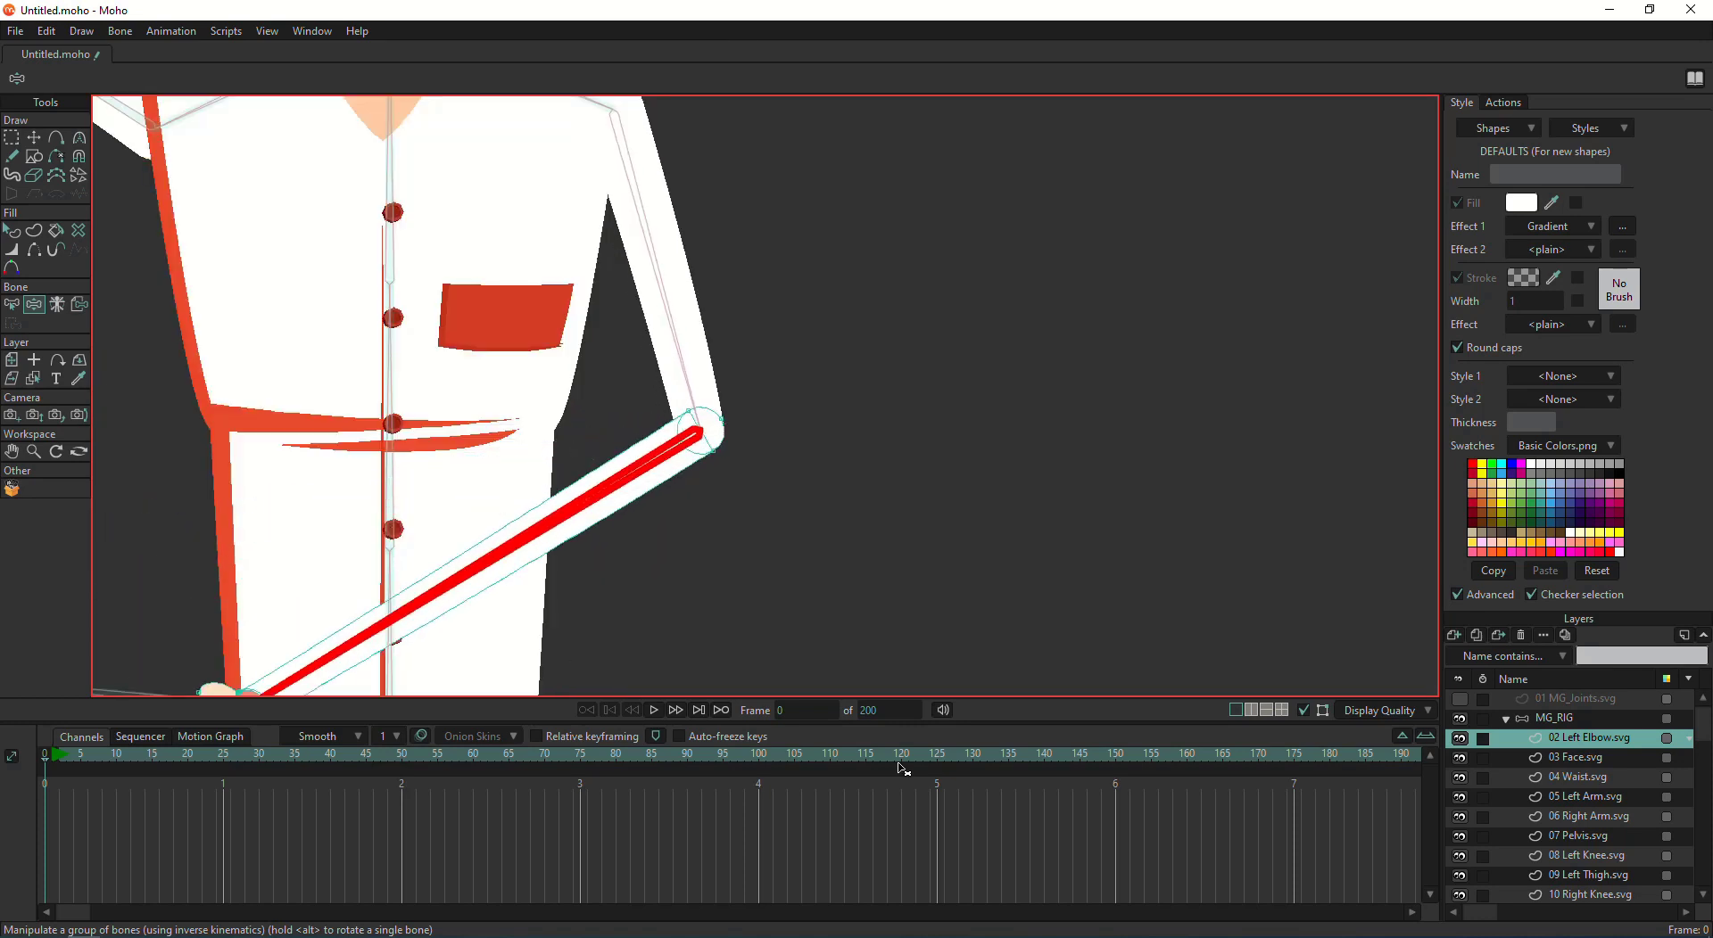
key("ctrl+z")
Step: Raise and lower the left upper arm bone to examine how its gradient fill behaves in different poses
scroll(558, 413, "down", 4)
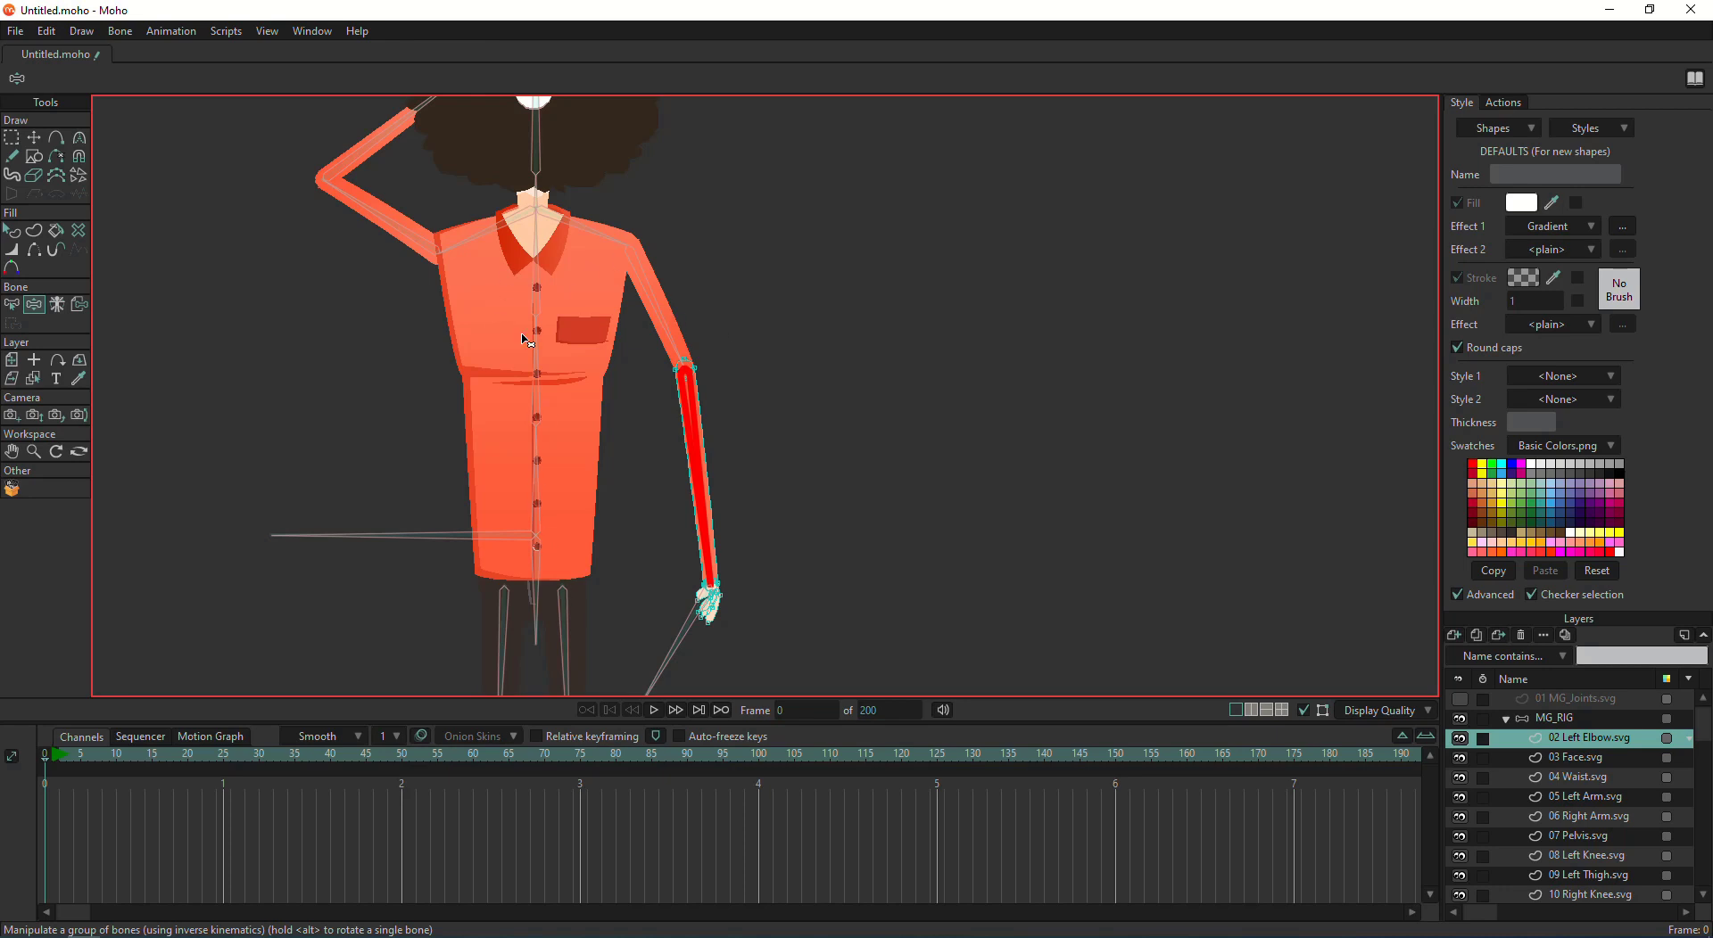
left_click_drag(575, 354, 518, 519)
scroll(623, 516, "up", 3)
left_click_drag(576, 398, 453, 408)
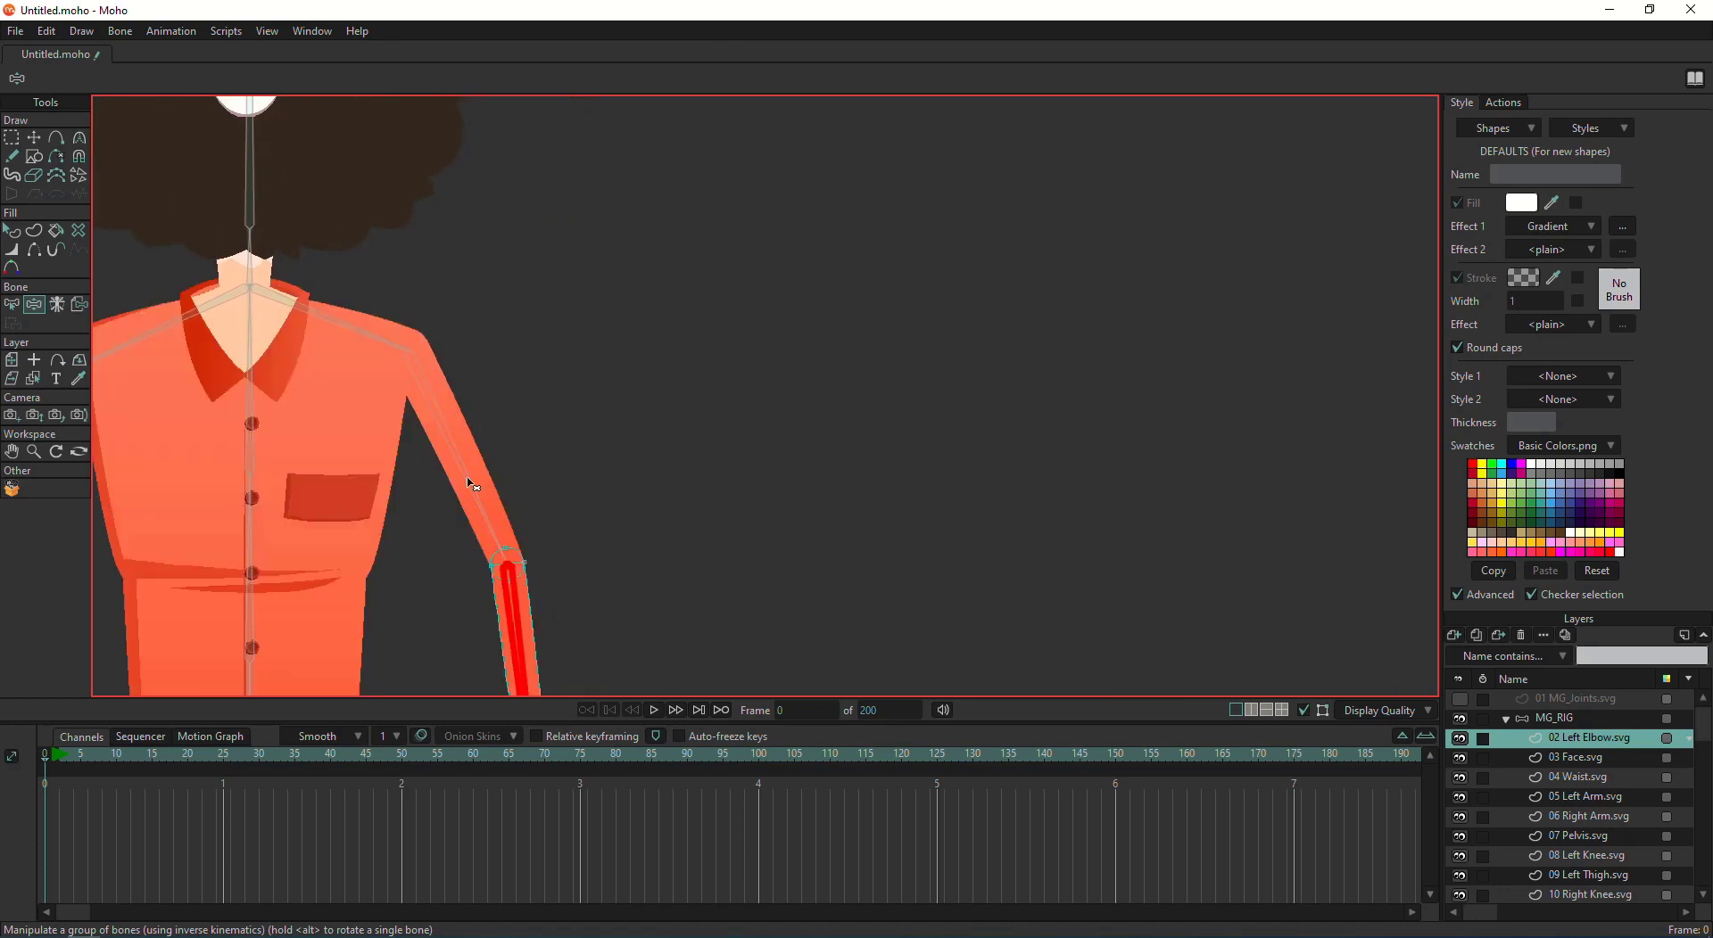
left_click_drag(486, 515, 526, 83)
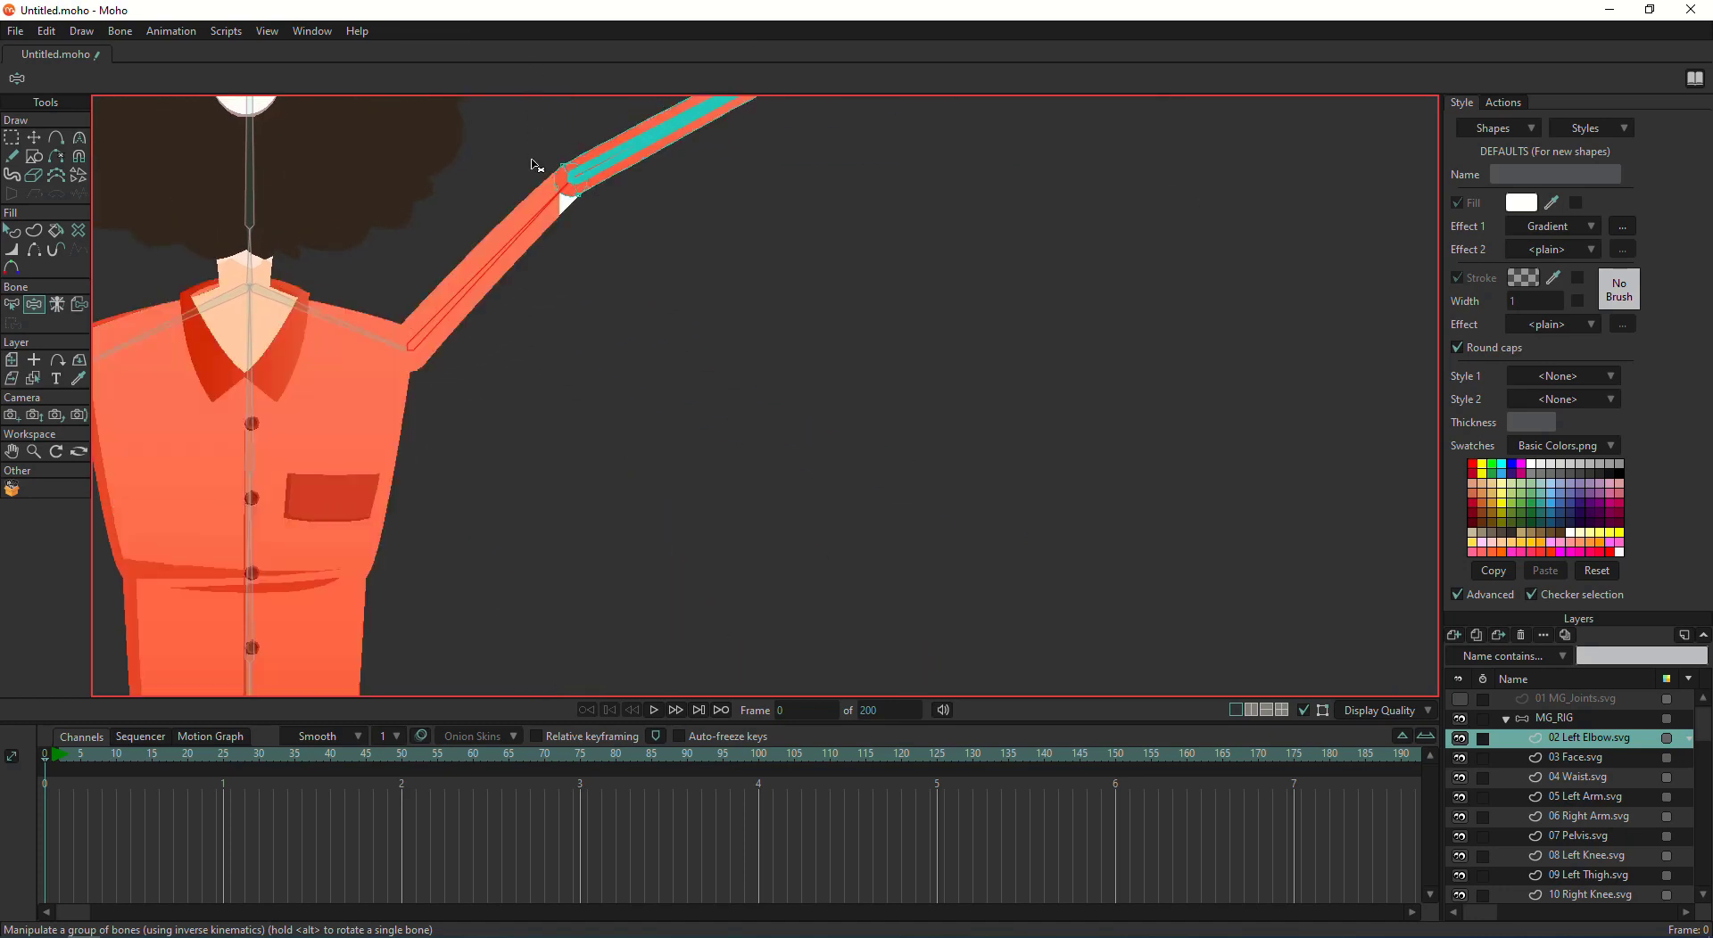
left_click_drag(534, 164, 576, 374)
left_click_drag(566, 442, 544, 427)
scroll(546, 432, "up", 4)
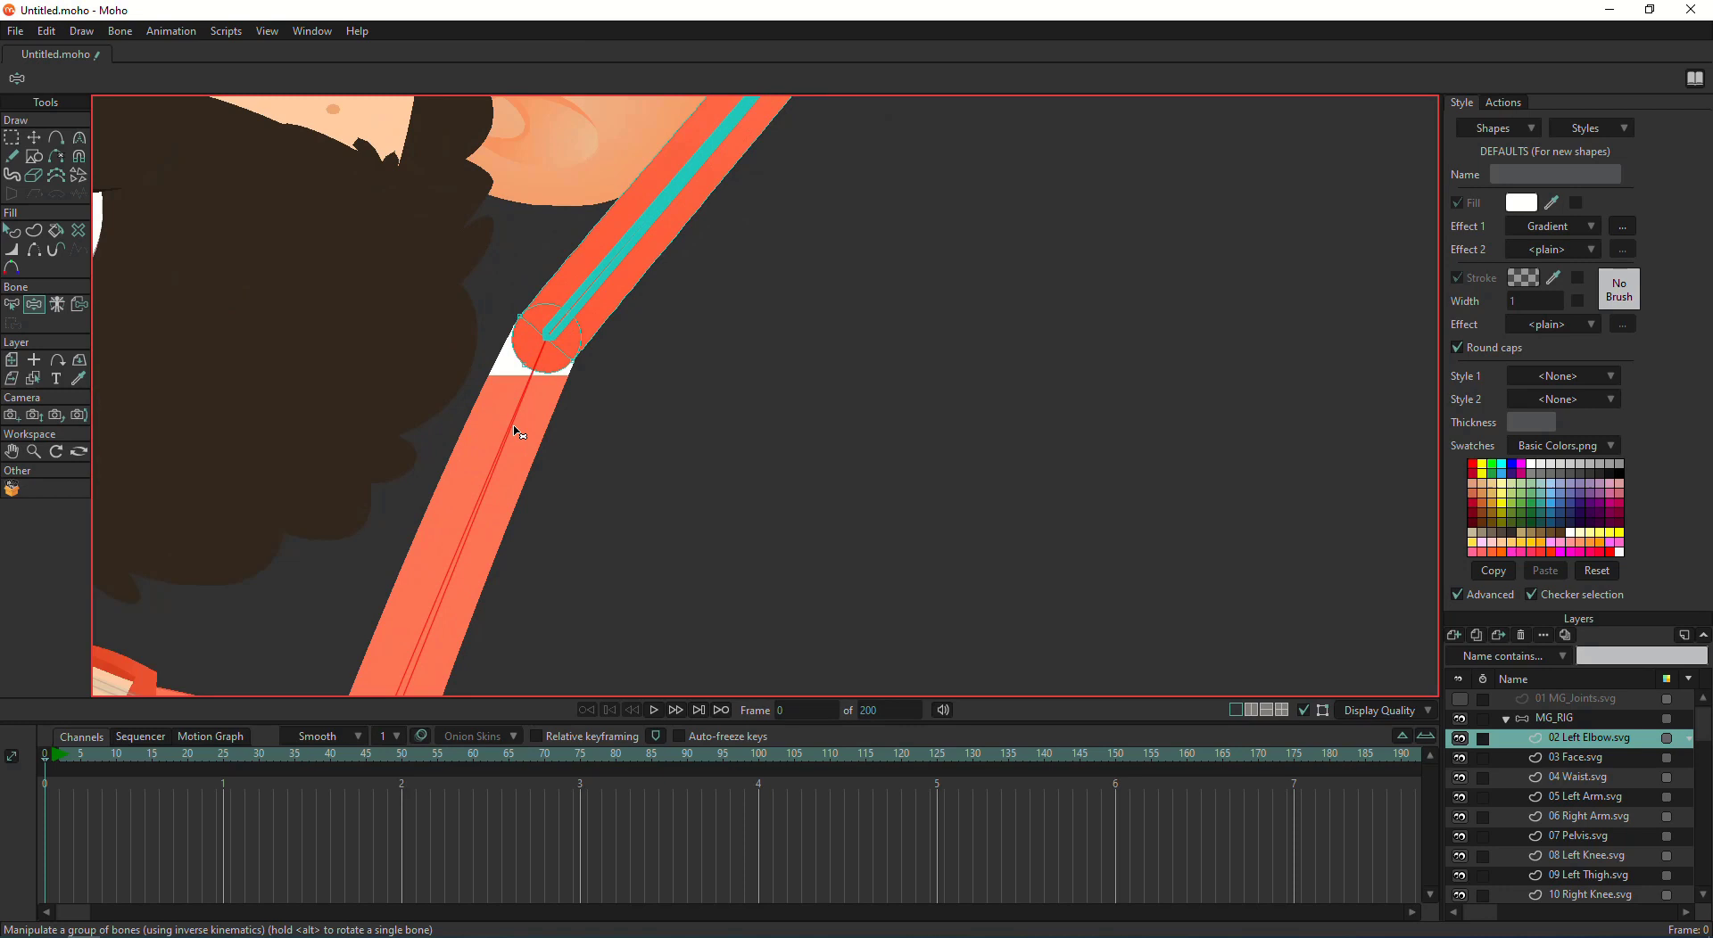
left_click_drag(648, 361, 788, 555)
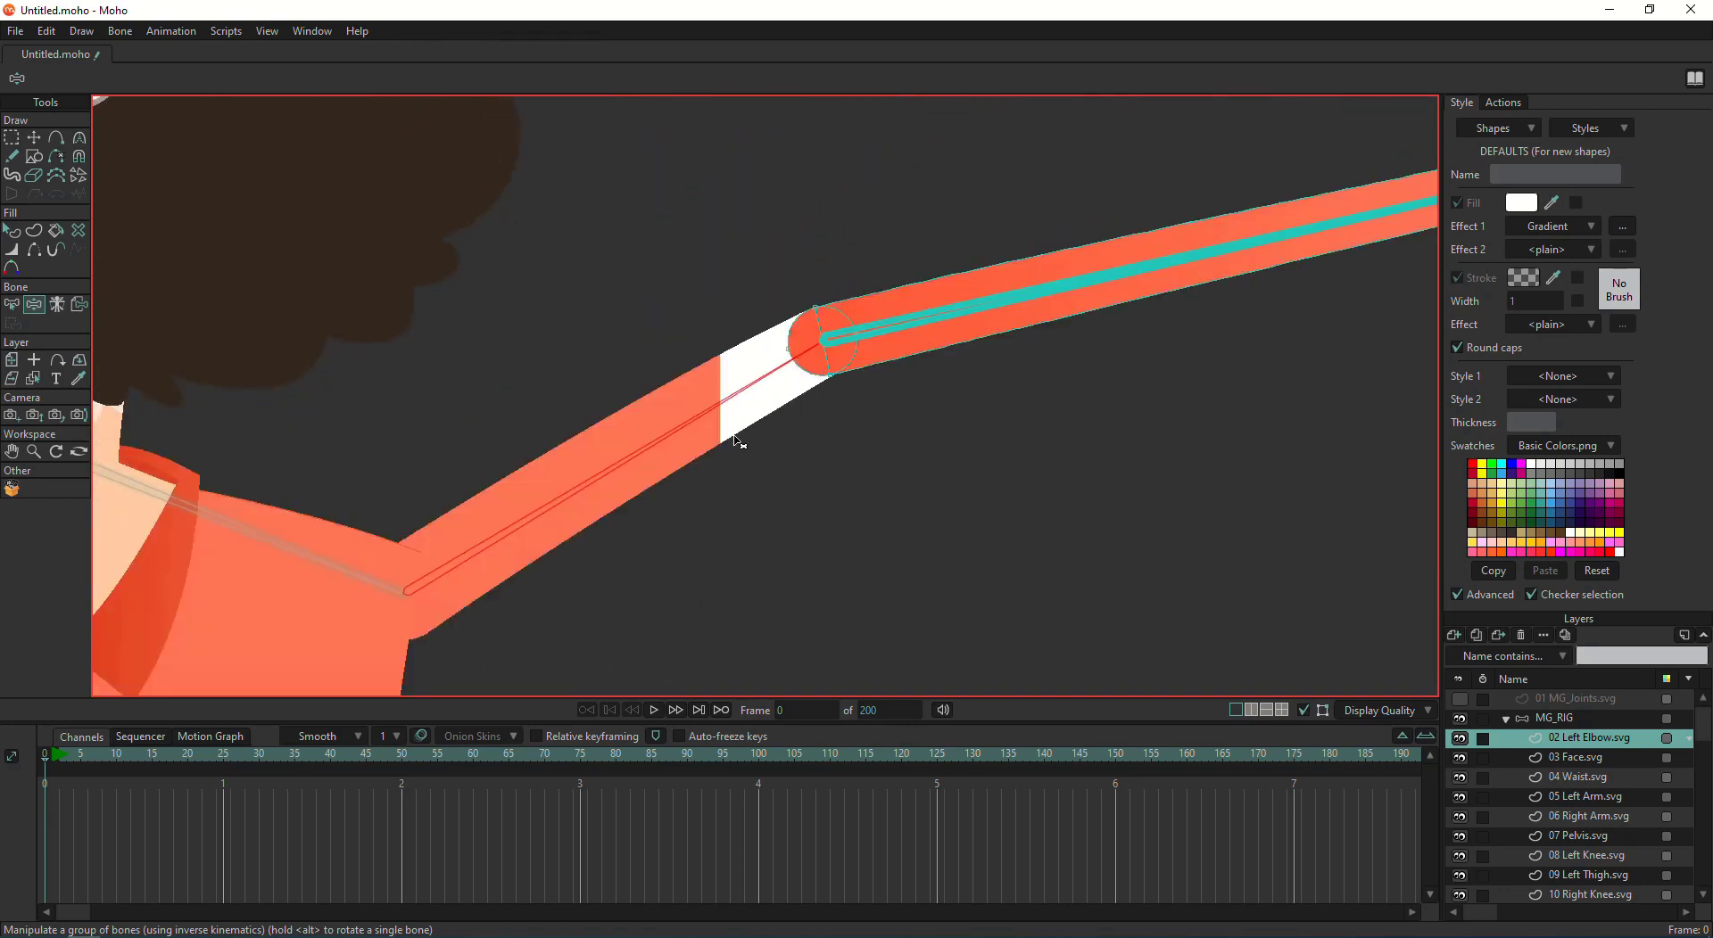
scroll(625, 374, "down", 4)
left_click_drag(598, 371, 608, 429)
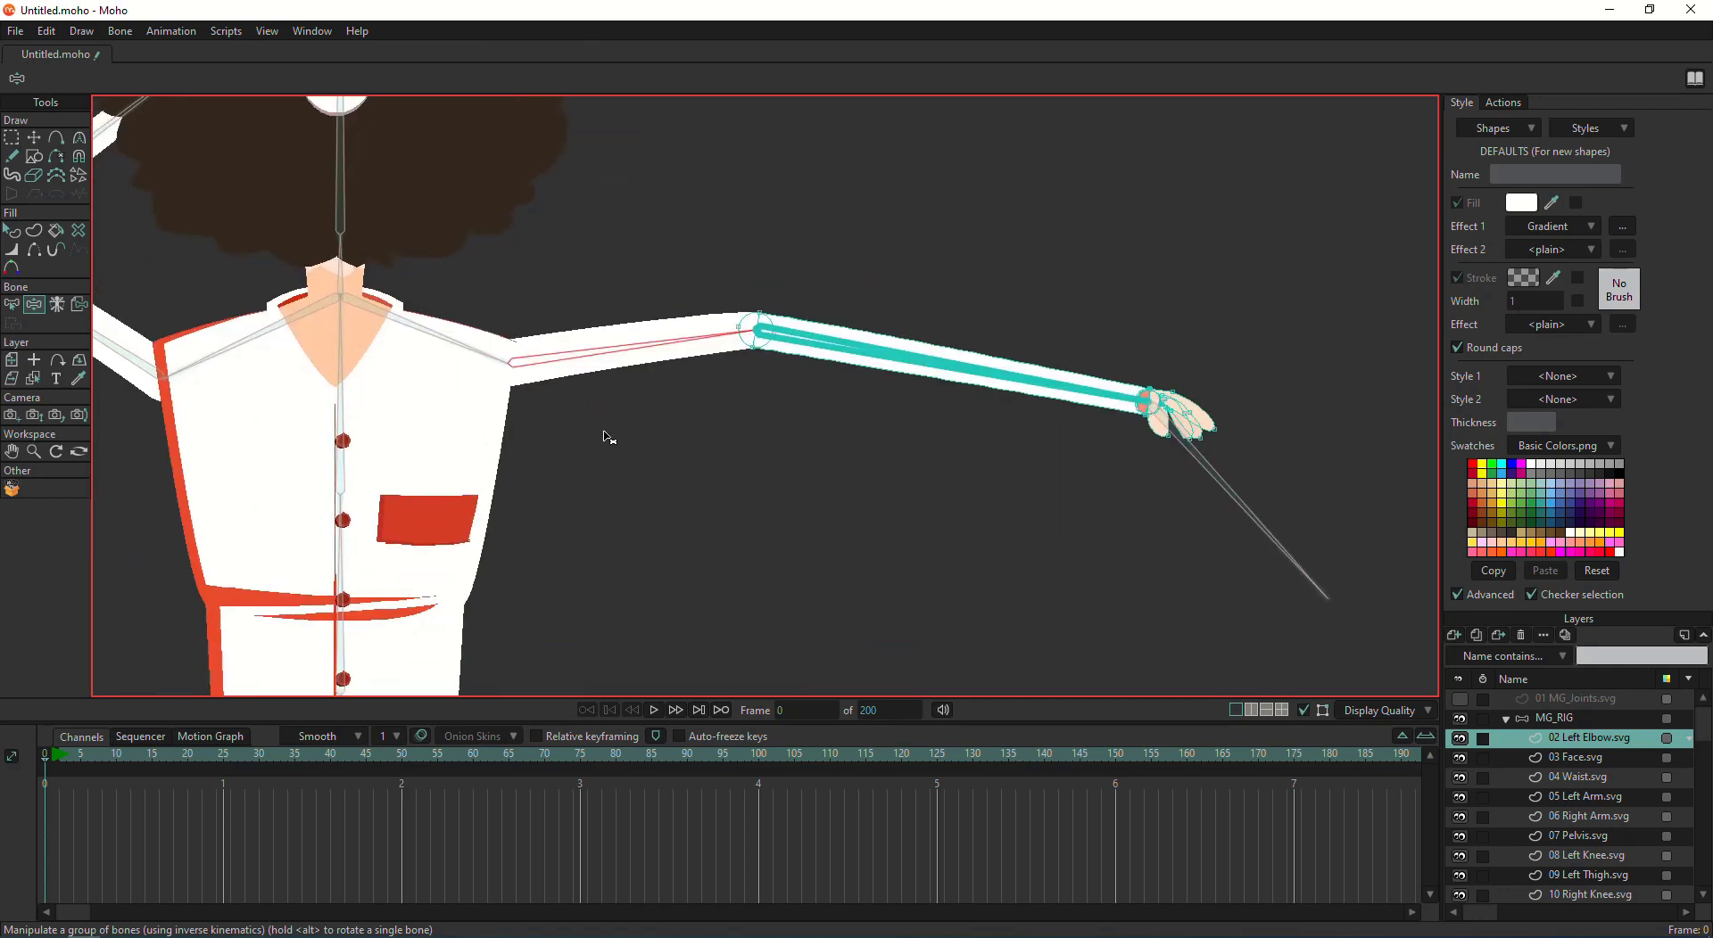
left_click_drag(681, 336, 834, 259)
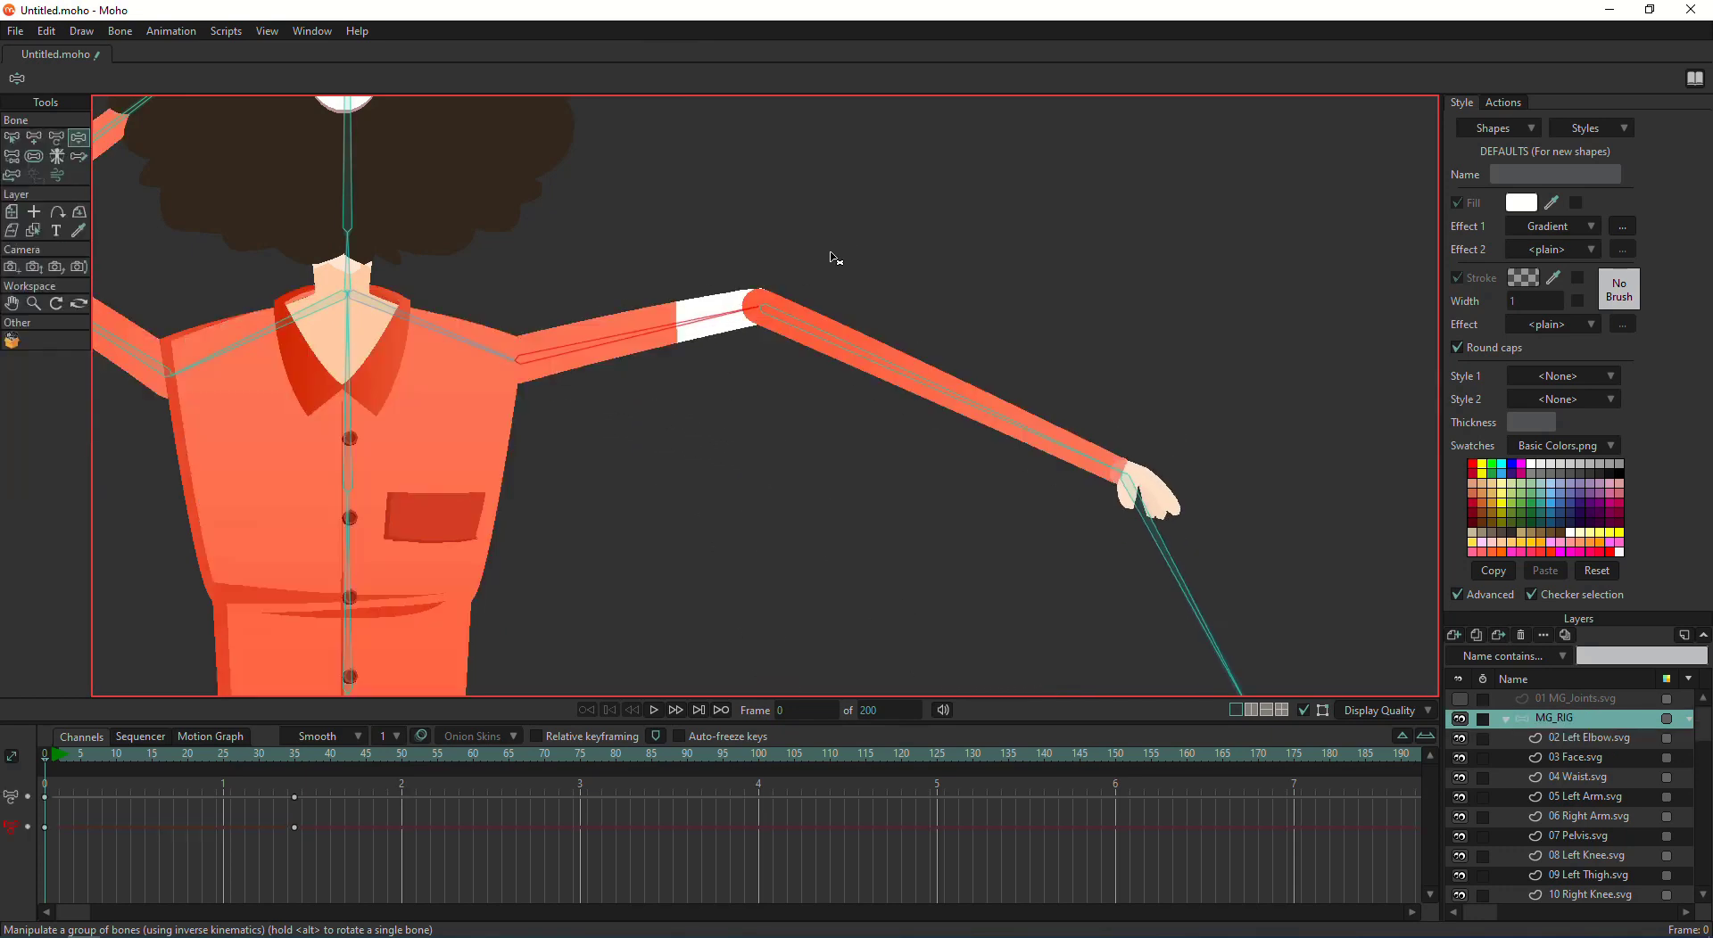
Step: Set the left upper arm bone's strength to about 0.0529 in the MG_RIG layer
key("s")
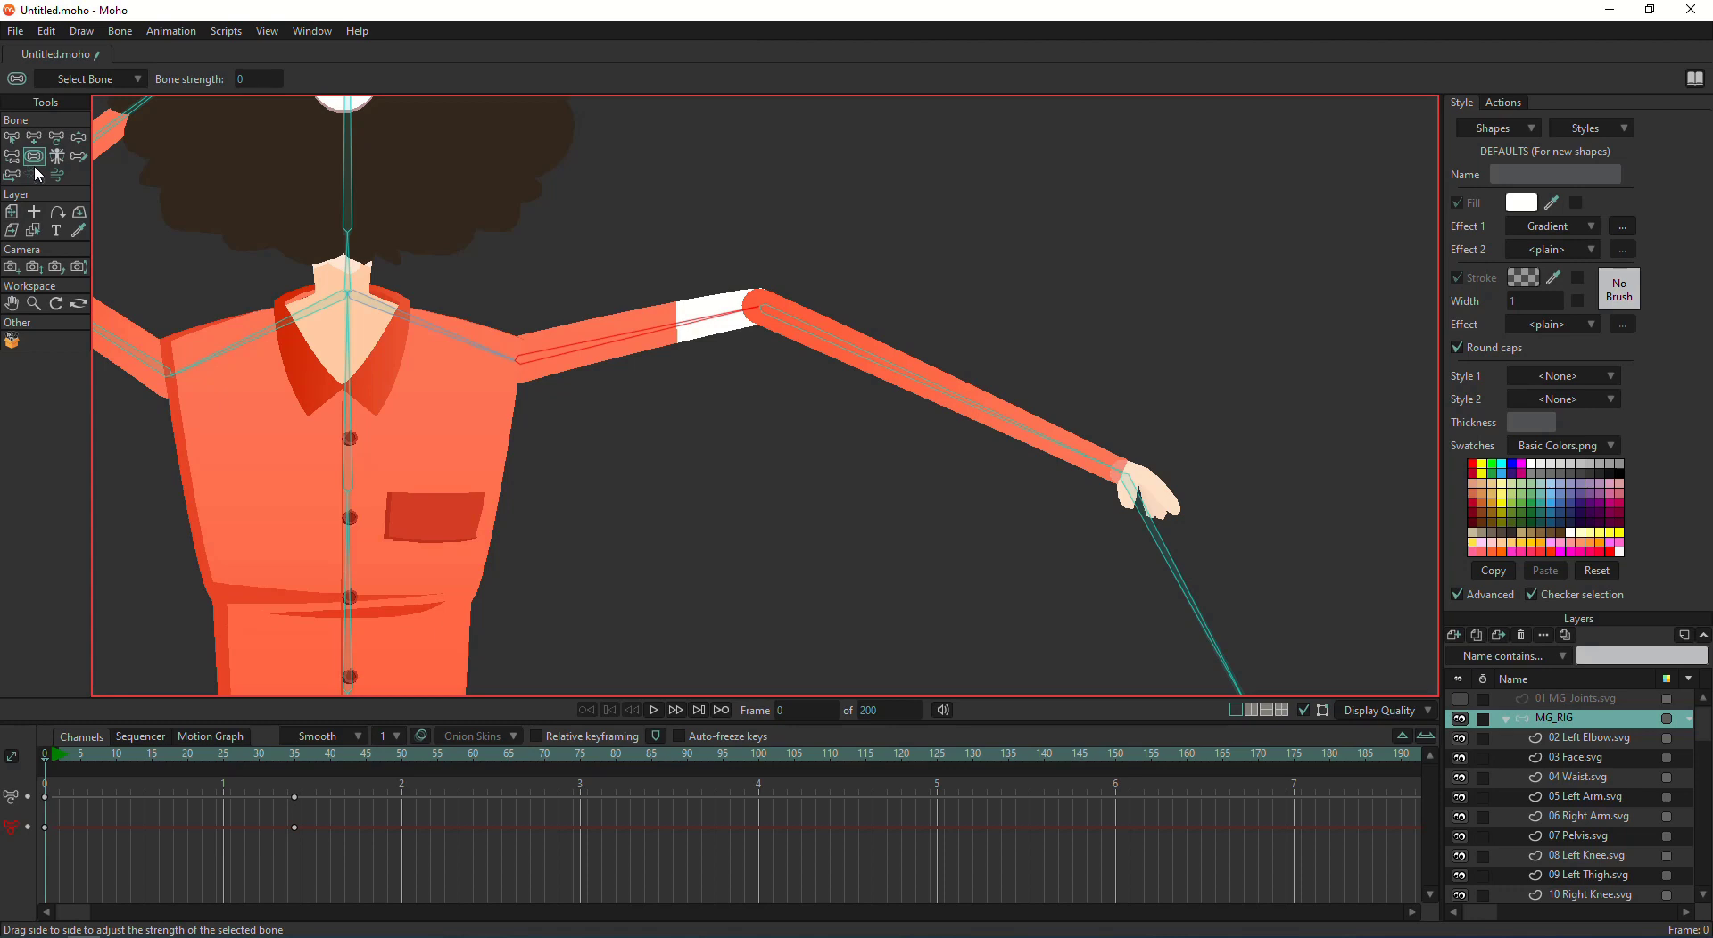
left_click(612, 342)
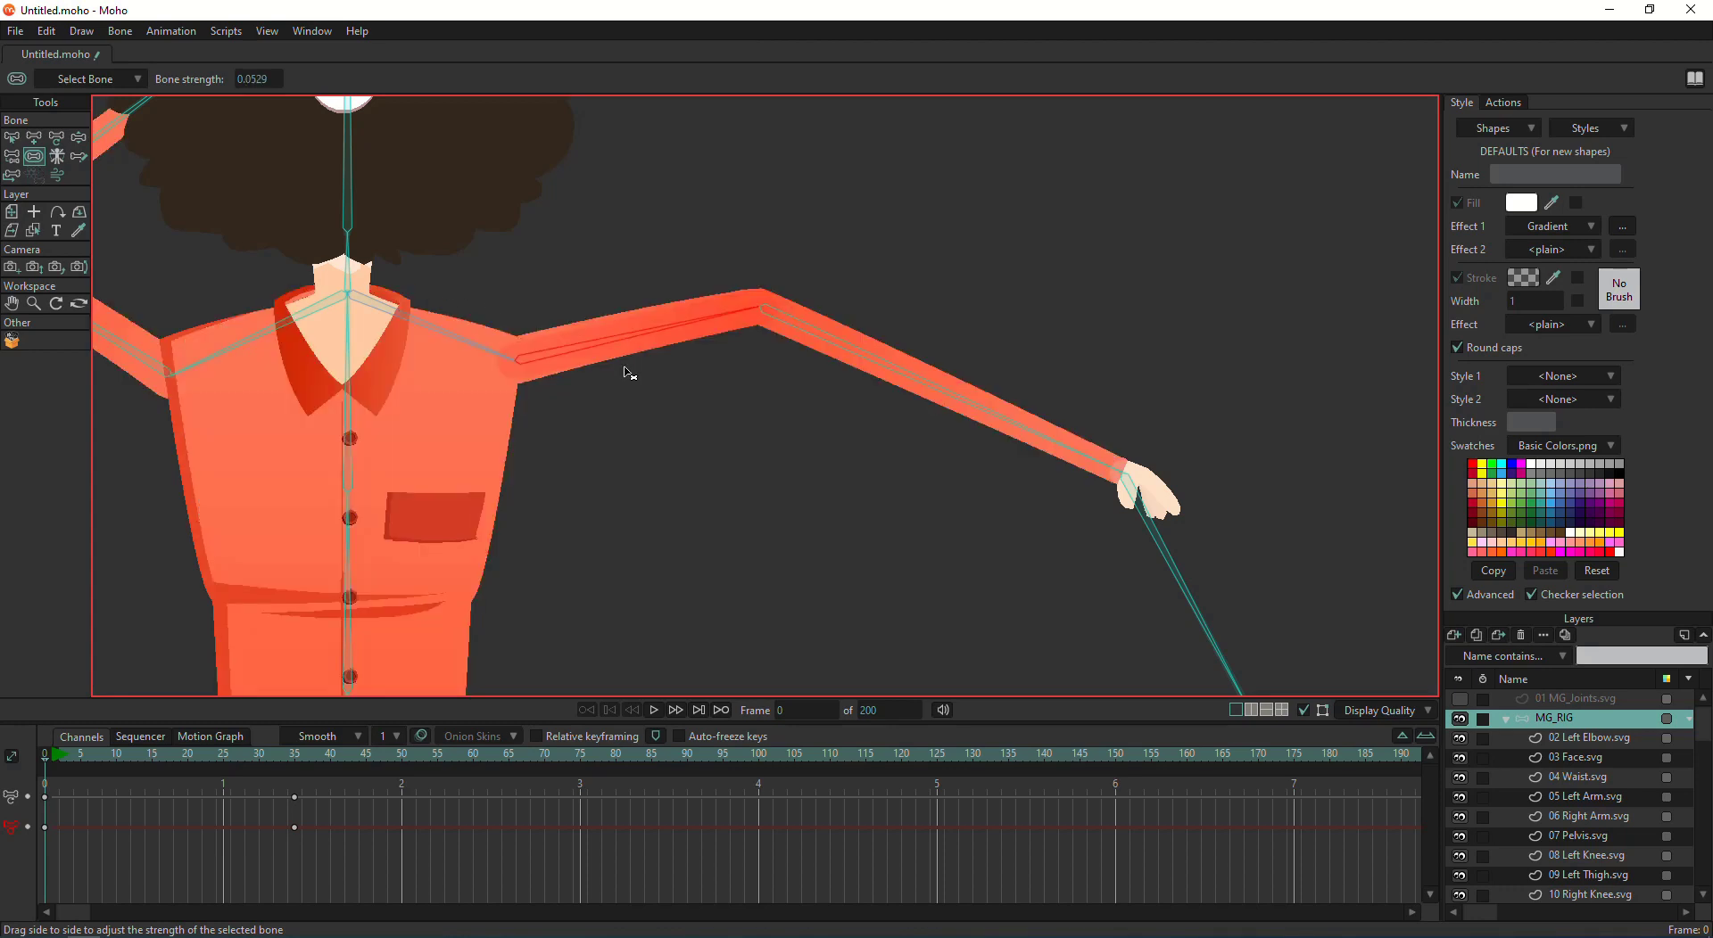
scroll(652, 295, "up", 4)
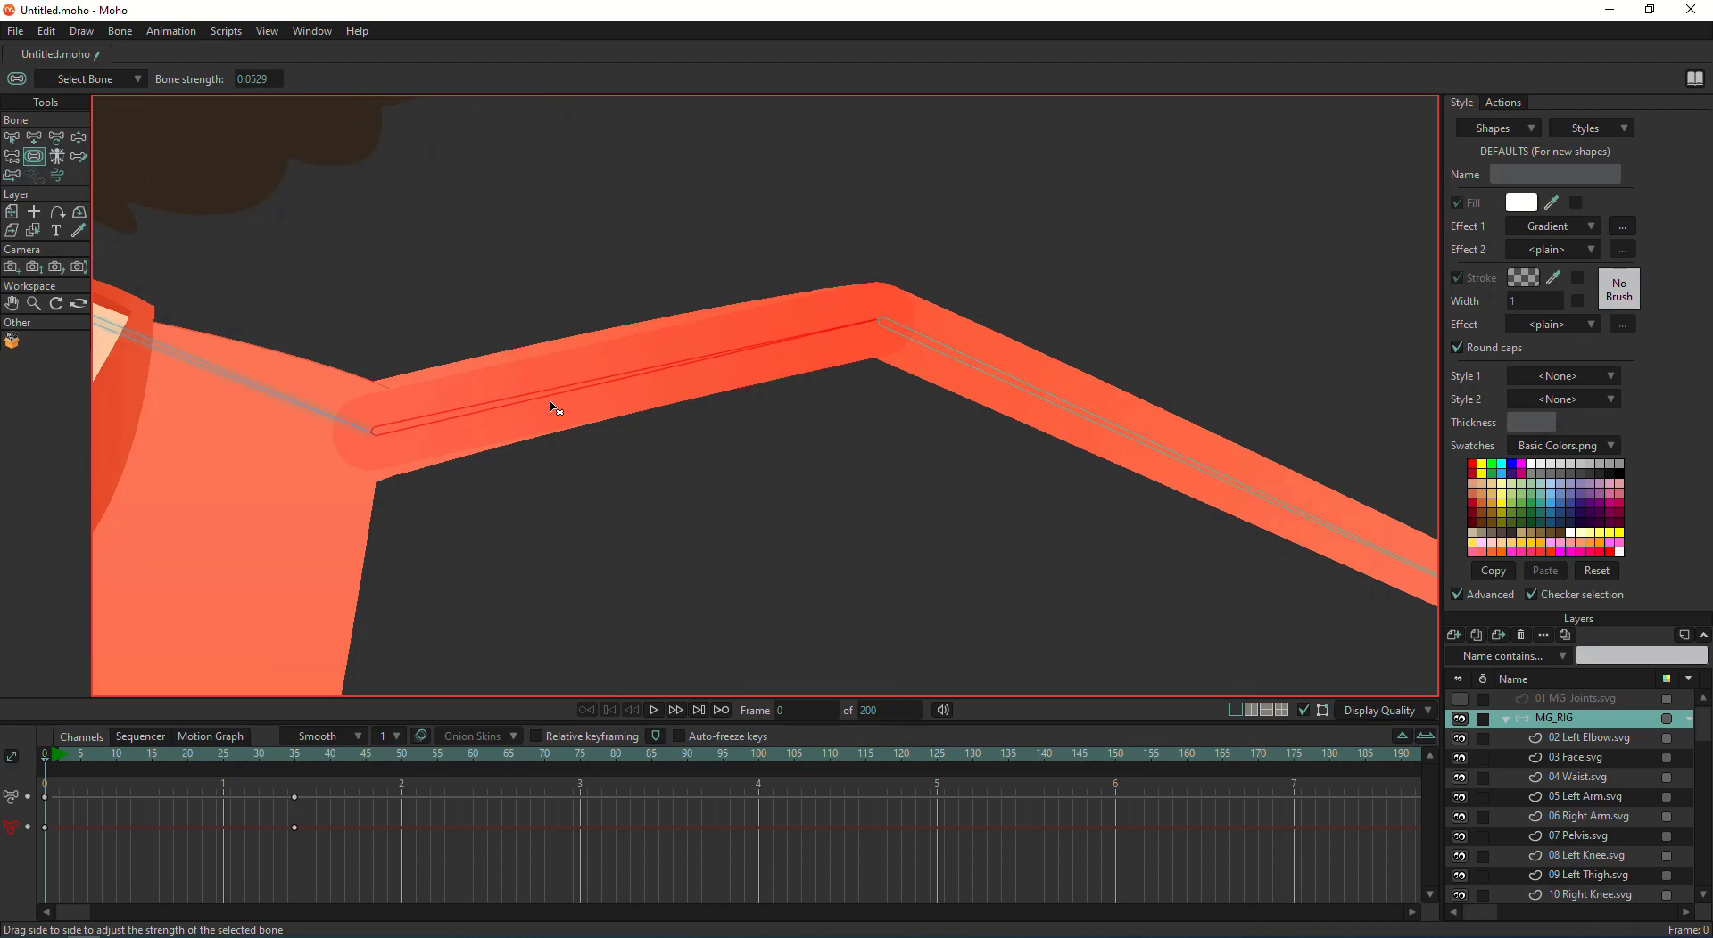
left_click(57, 138)
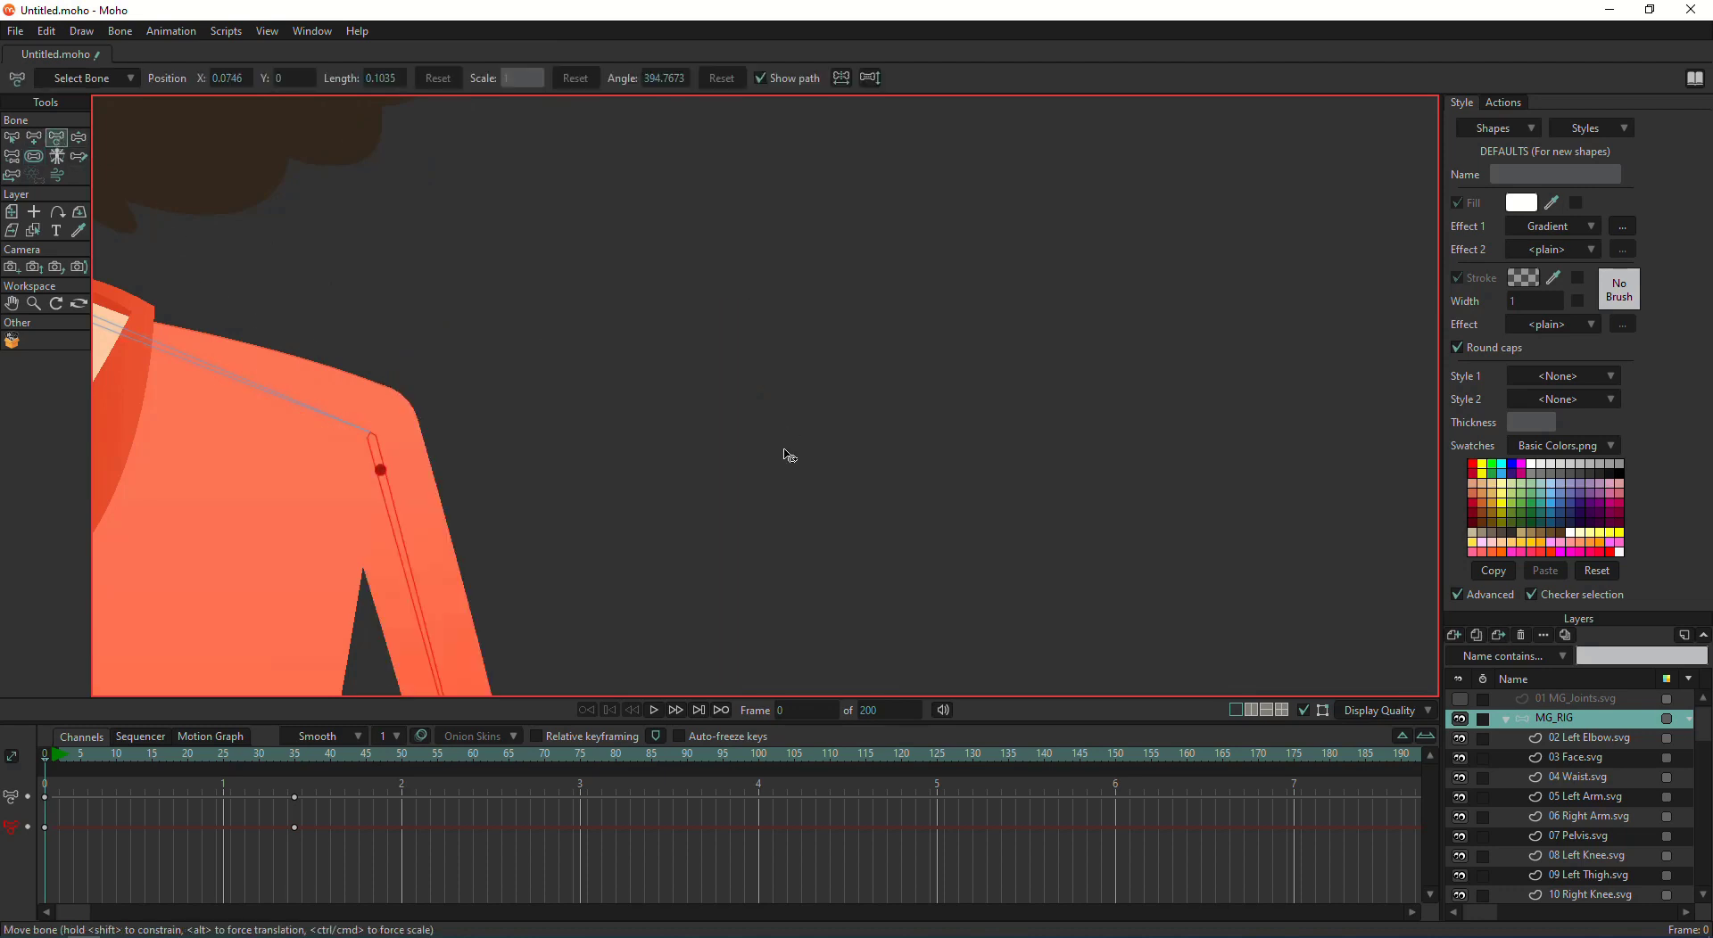
scroll(351, 512, "down", 5)
left_click_drag(500, 374, 719, 278)
key("ctrl+z")
Step: Pose the left arm up and down with Manipulate Bones to check the gradient with the new bone strength
key("z")
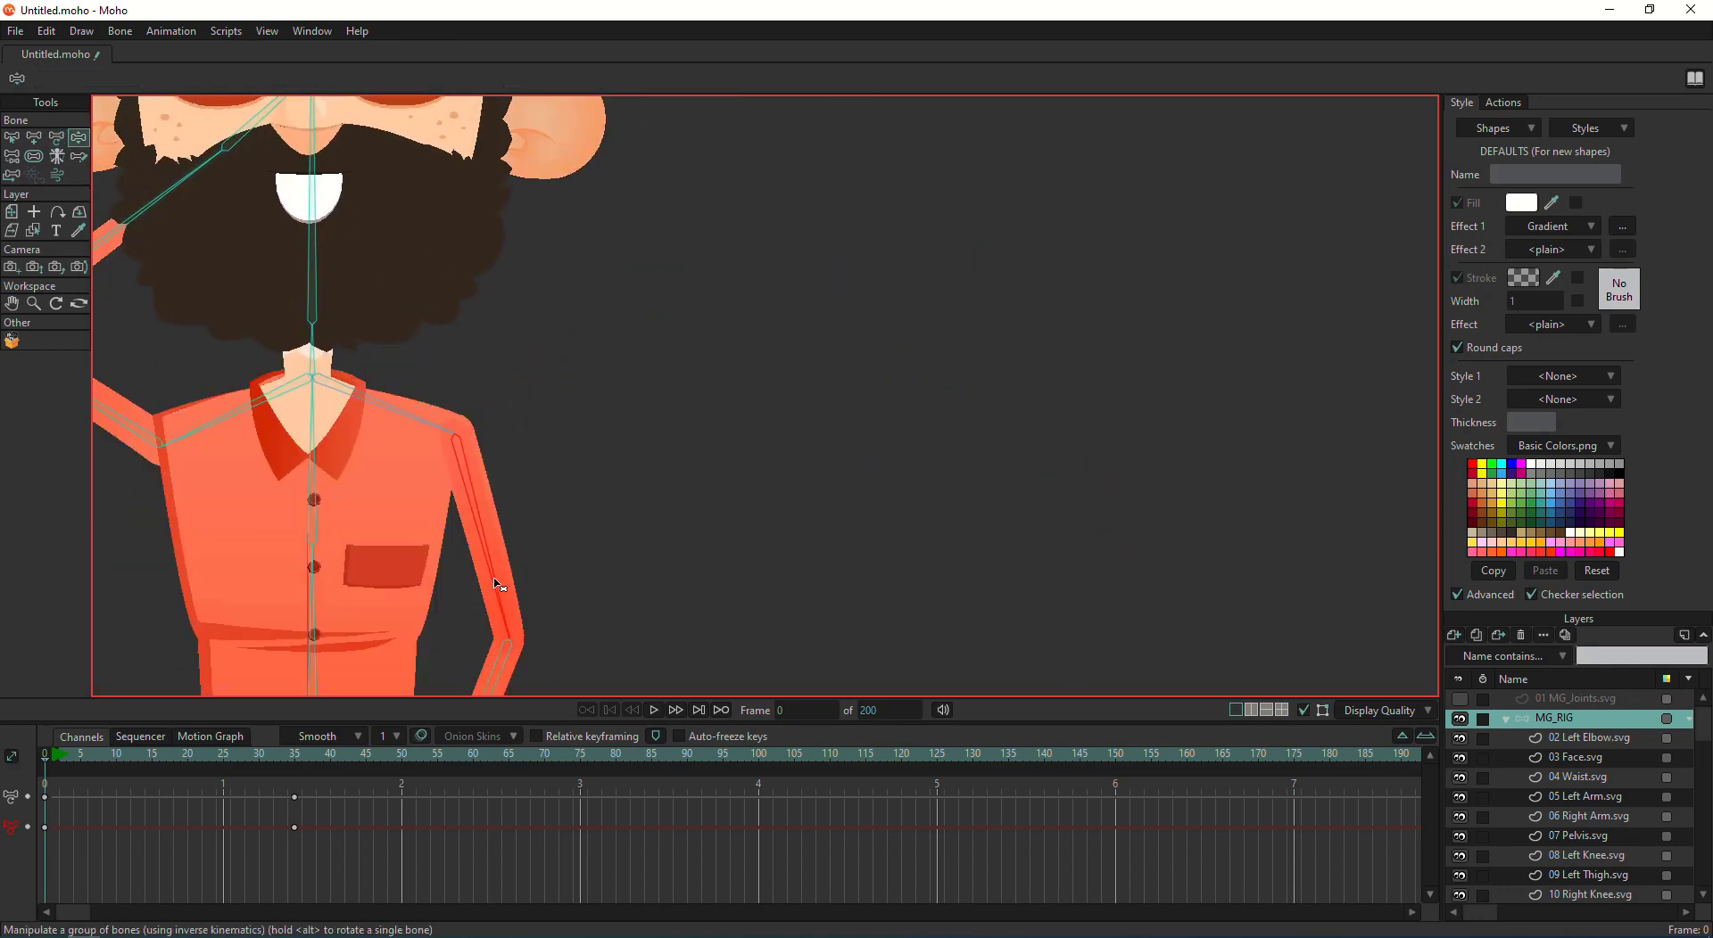
left_click_drag(497, 585, 739, 185)
scroll(575, 363, "up", 4)
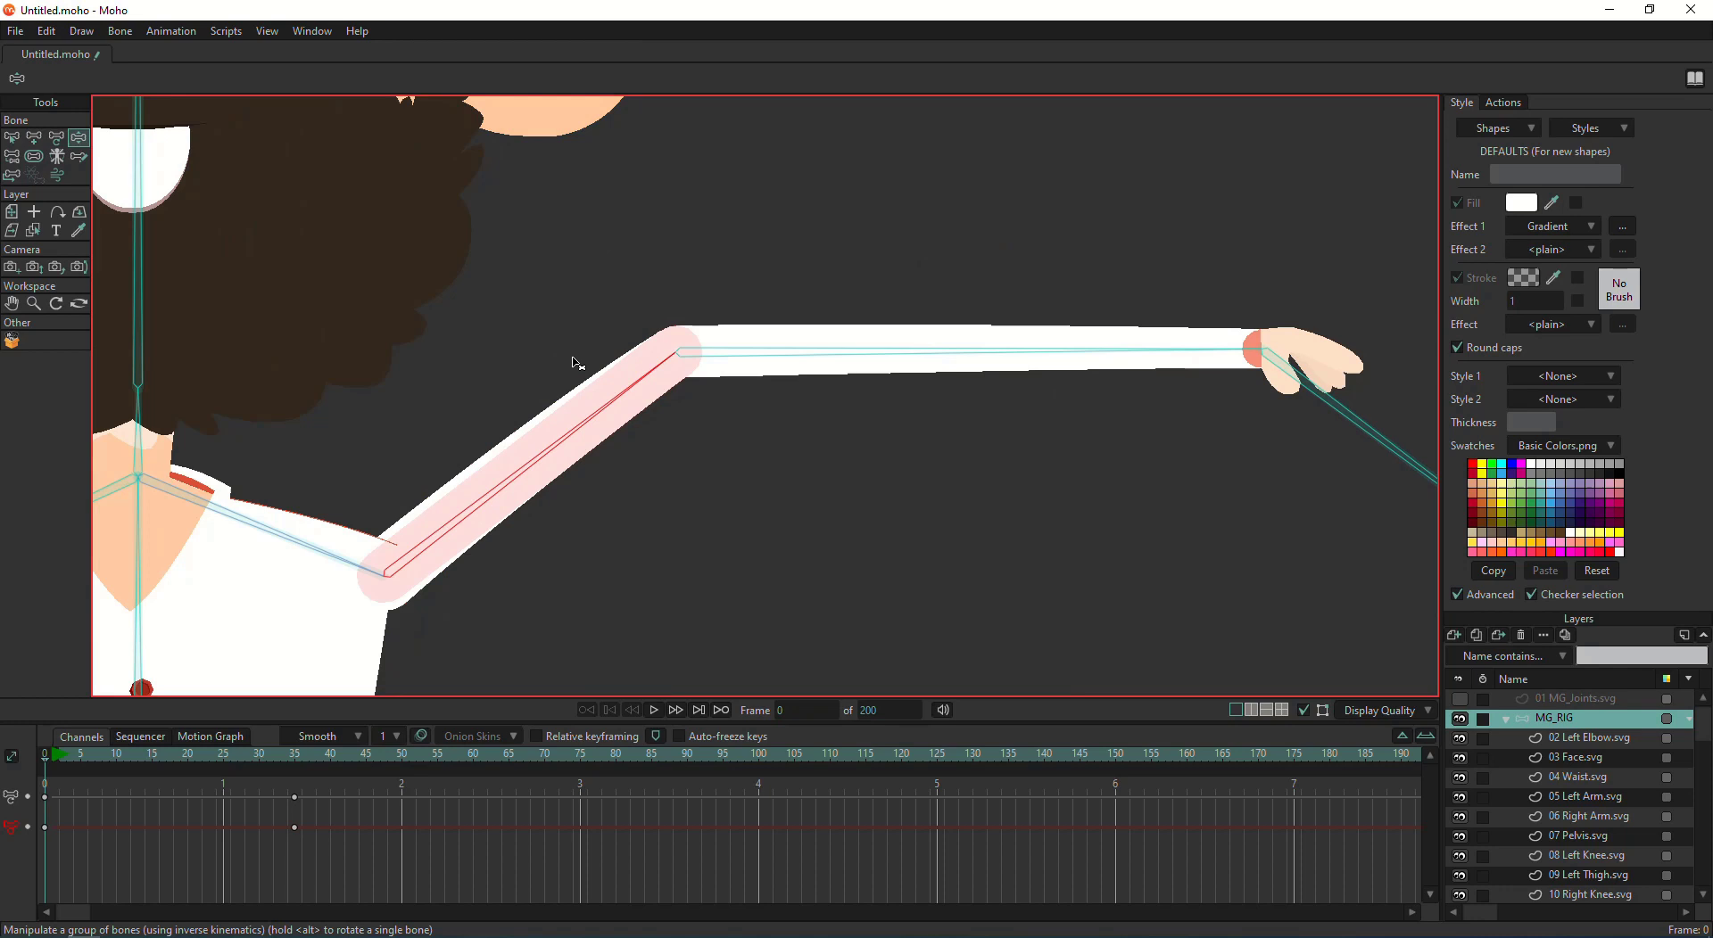
left_click_drag(578, 419, 640, 808)
left_click_drag(500, 473, 711, 102)
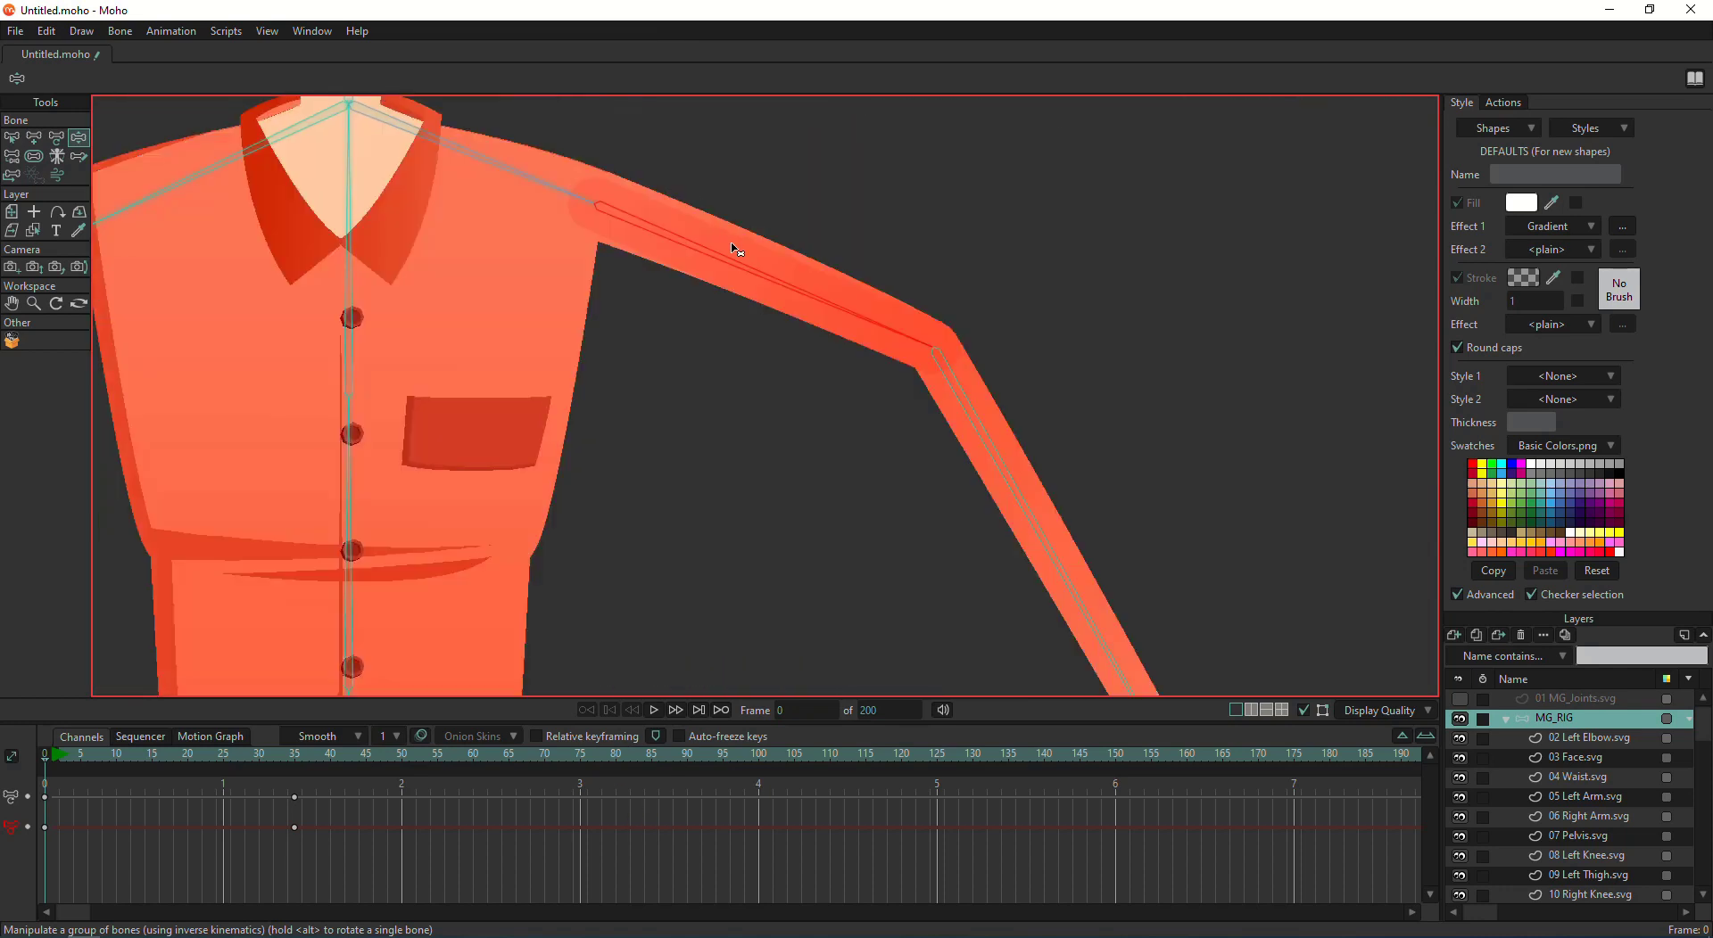
left_click_drag(733, 249, 827, 463)
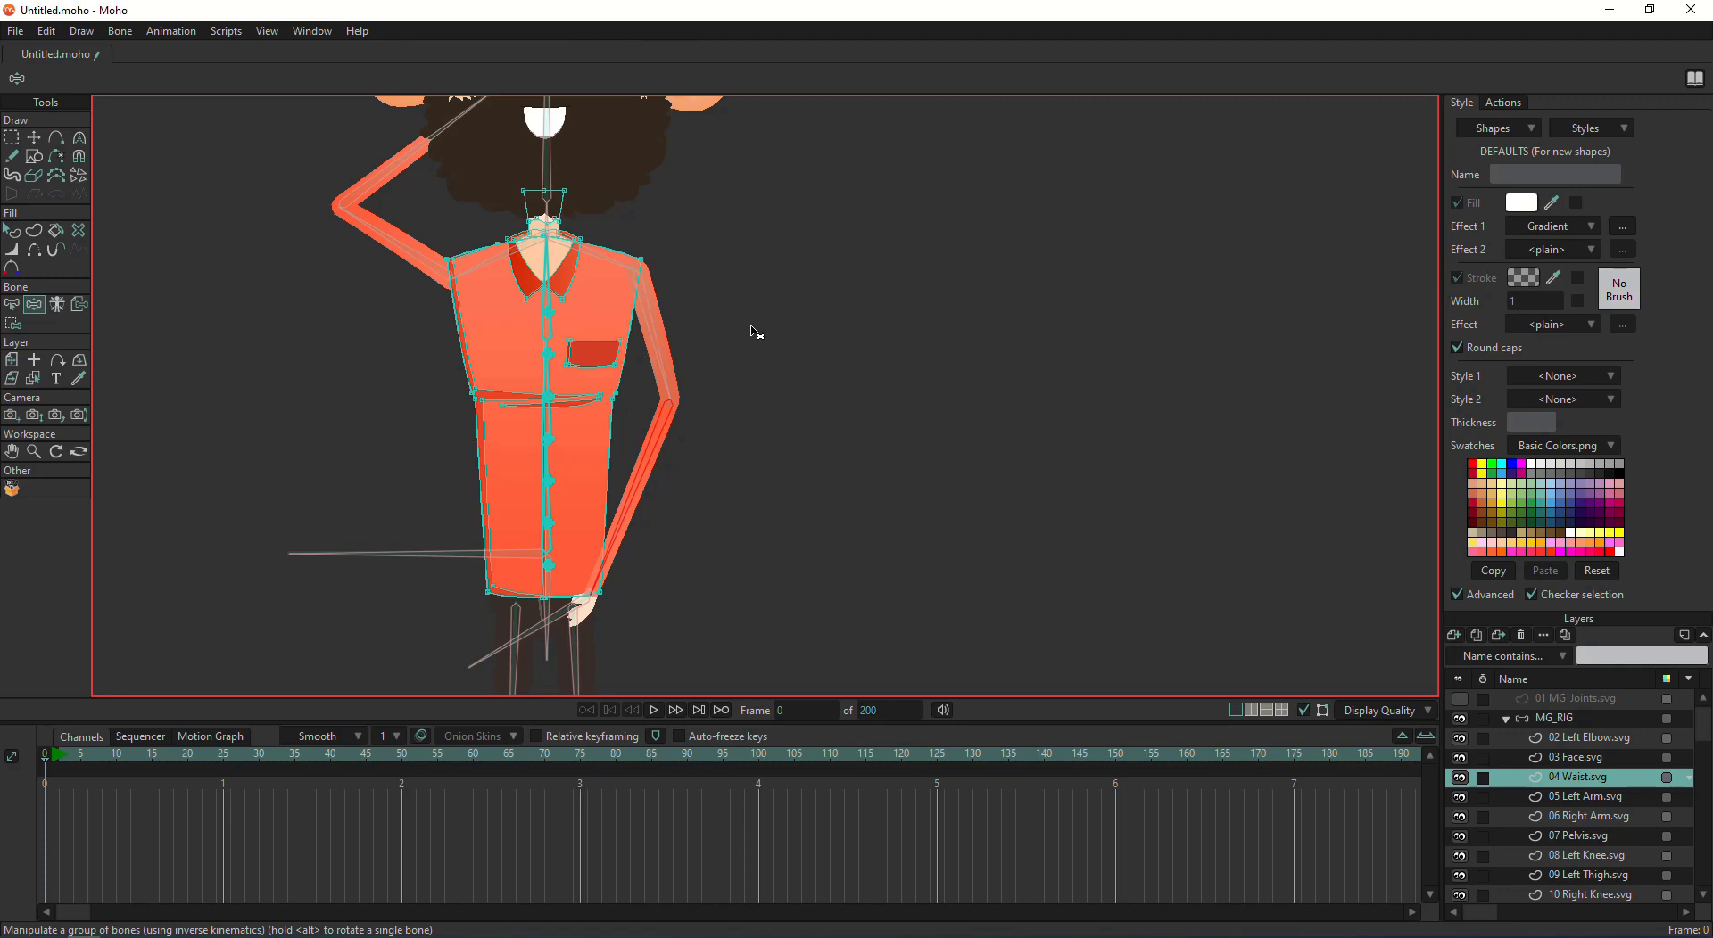
Step: Select the 05 Left Arm layer and move the left forearm bone to check its influence on the arm
scroll(689, 330, "up", 4)
left_click(599, 393, "ctrl+alt")
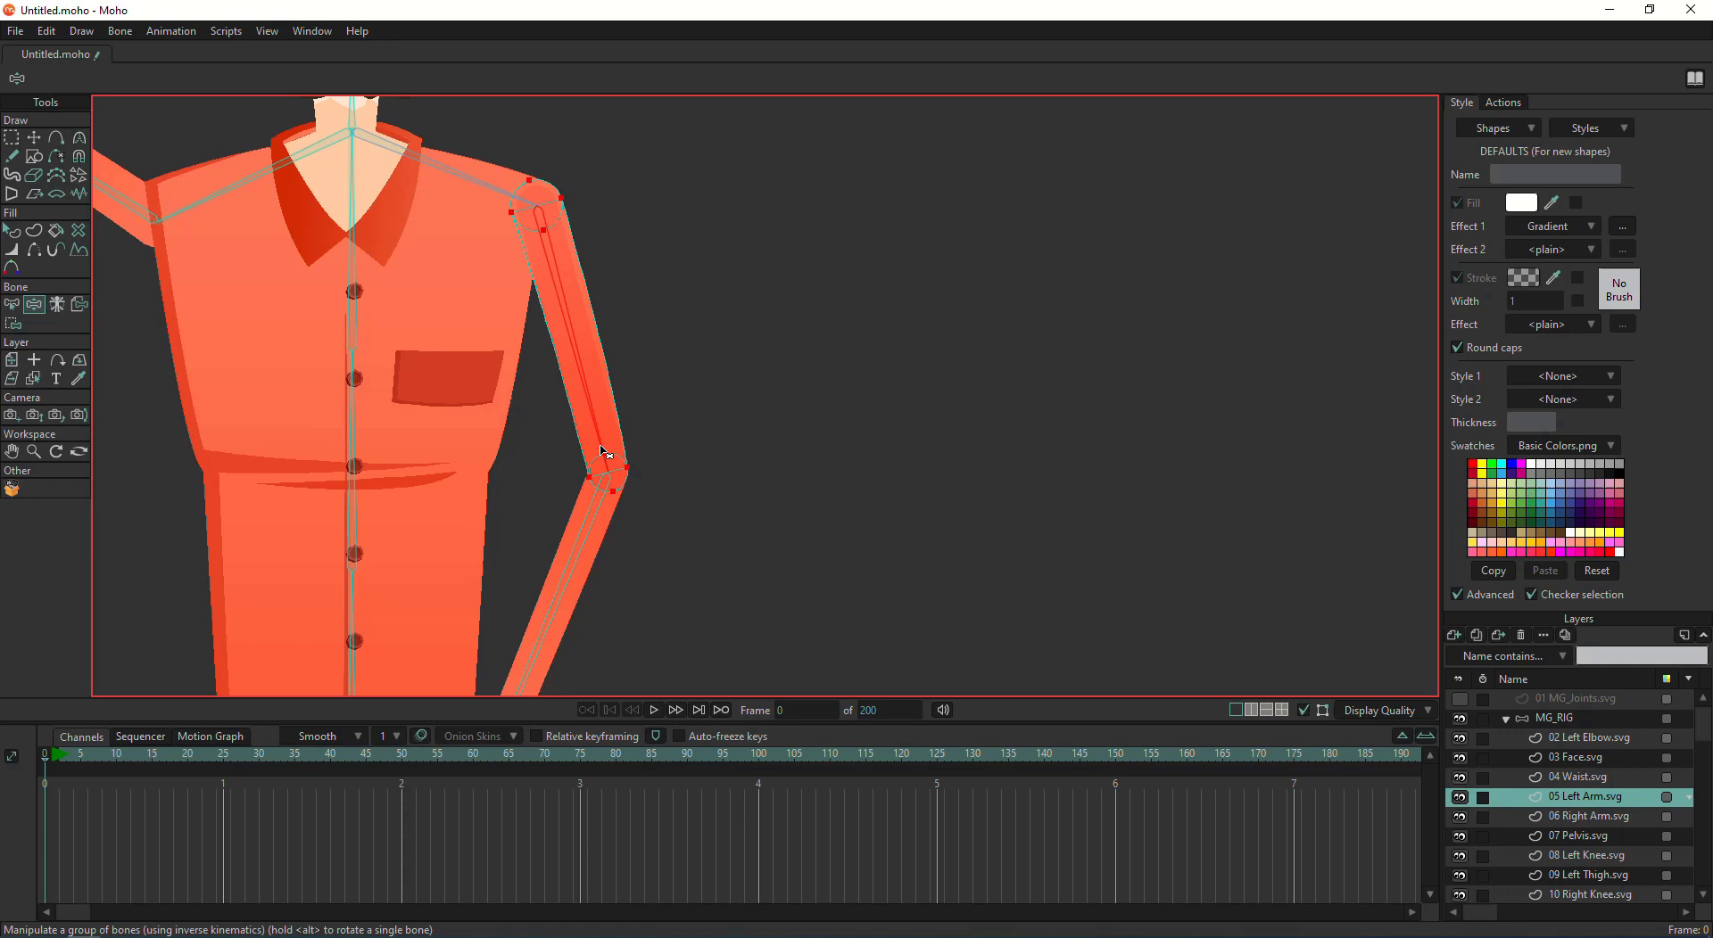
left_click_drag(568, 581, 838, 615)
key("s")
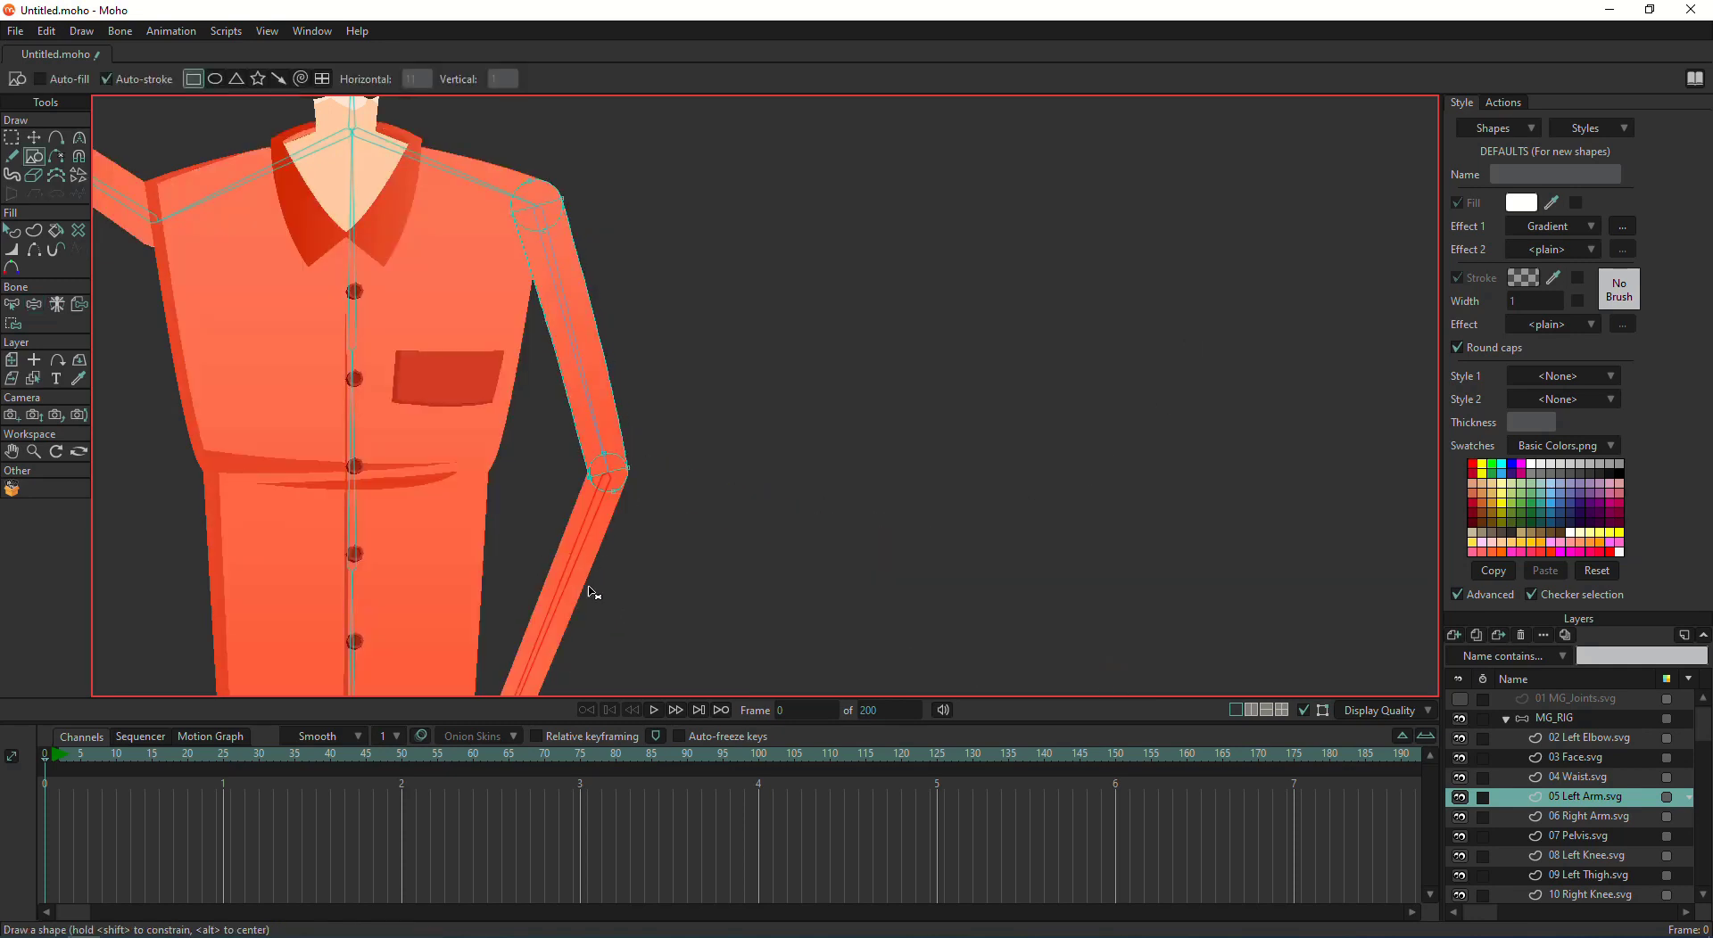
key("z")
key("s")
key("ctrl+z")
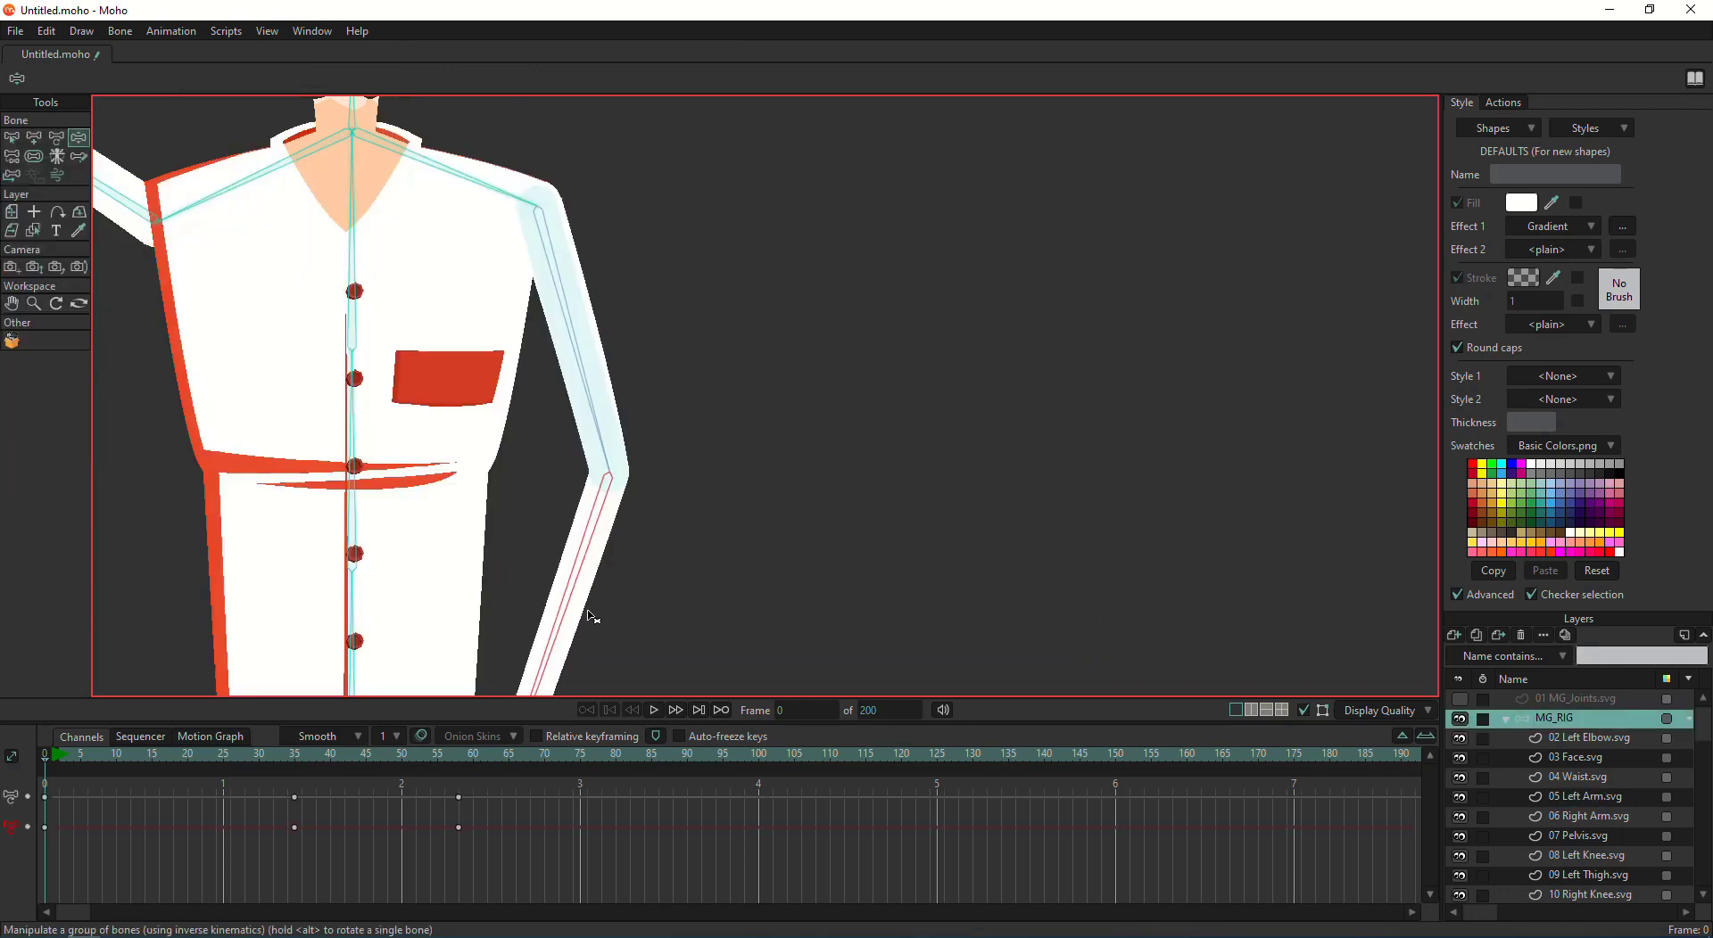
Step: Increase the left forearm bone's strength, and set the left shoulder bone to about 0.5064 and the right one to about 0.4037
key("s")
left_click_drag(691, 592, 663, 597)
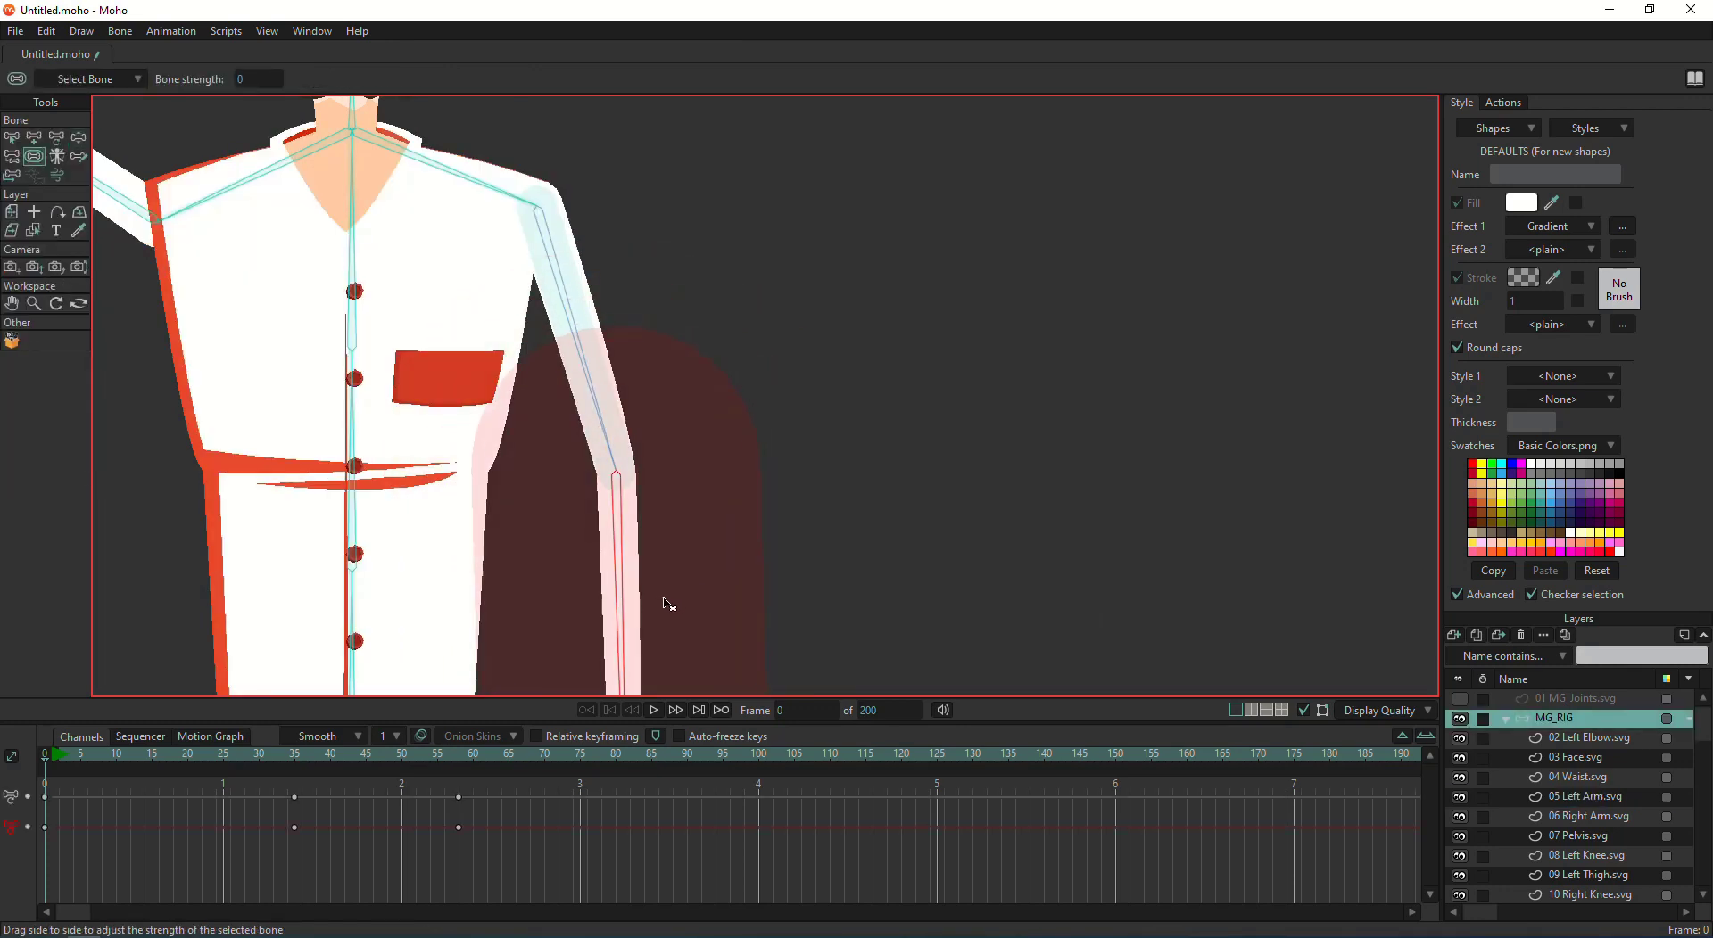
left_click(473, 181, "alt")
left_click_drag(480, 173, 535, 146)
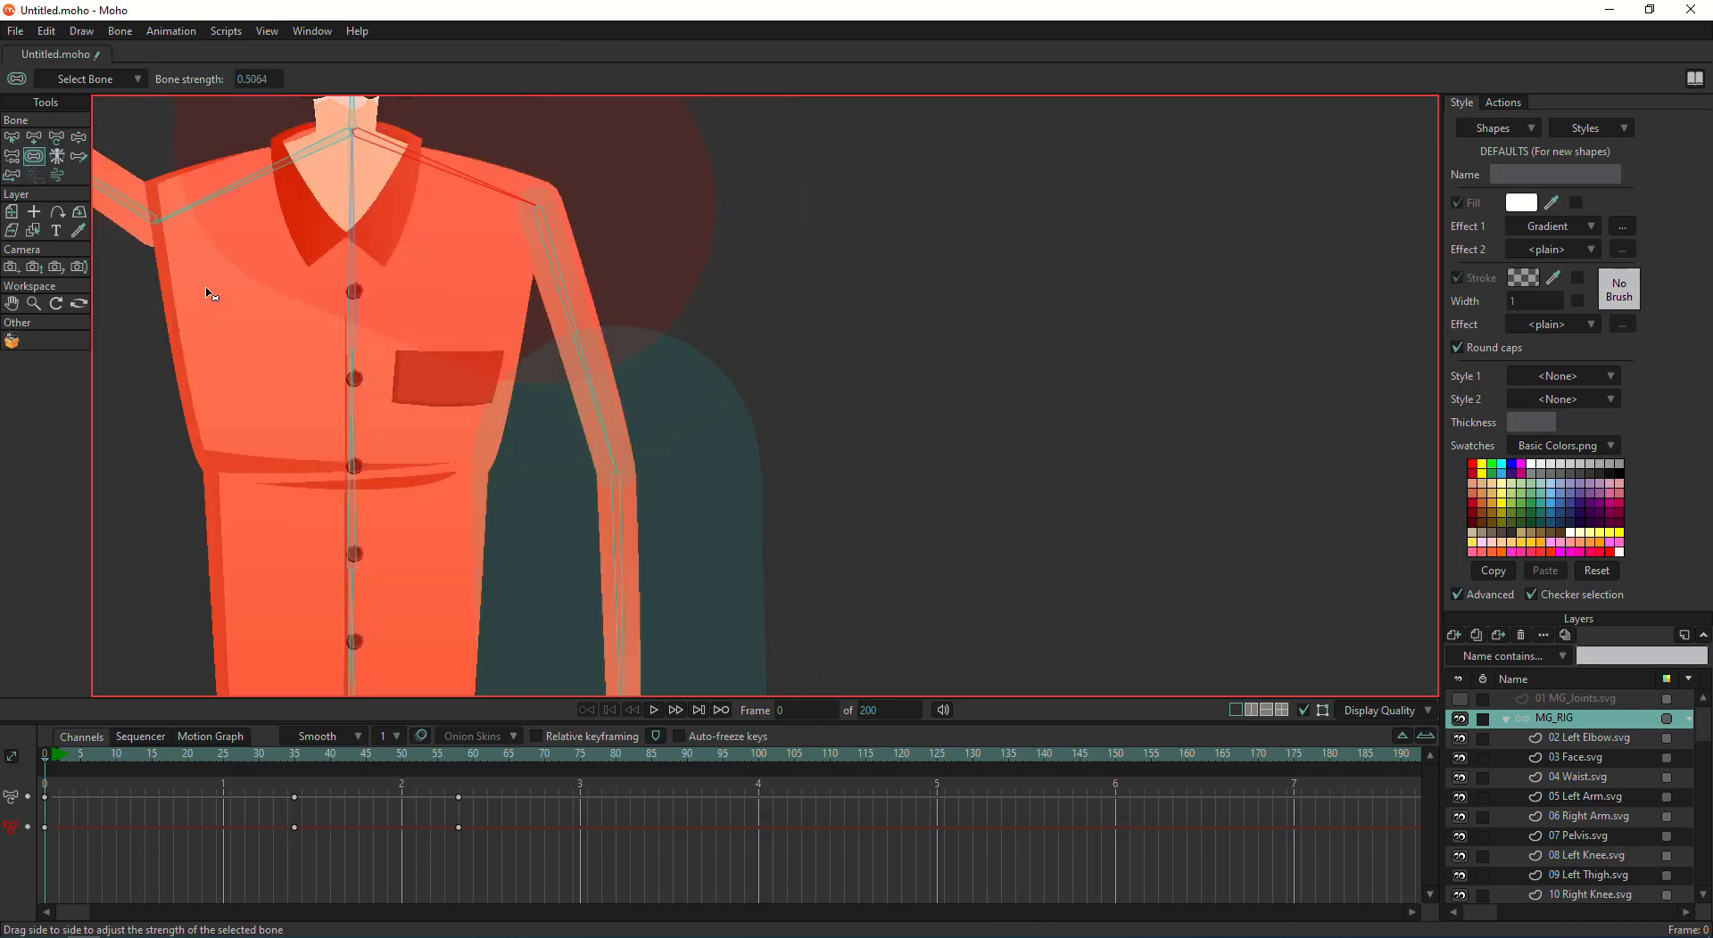
mouse_move(196, 212)
left_mouse_down()
mouse_move(151, 225)
mouse_move(238, 238)
mouse_move(447, 383)
left_mouse_up()
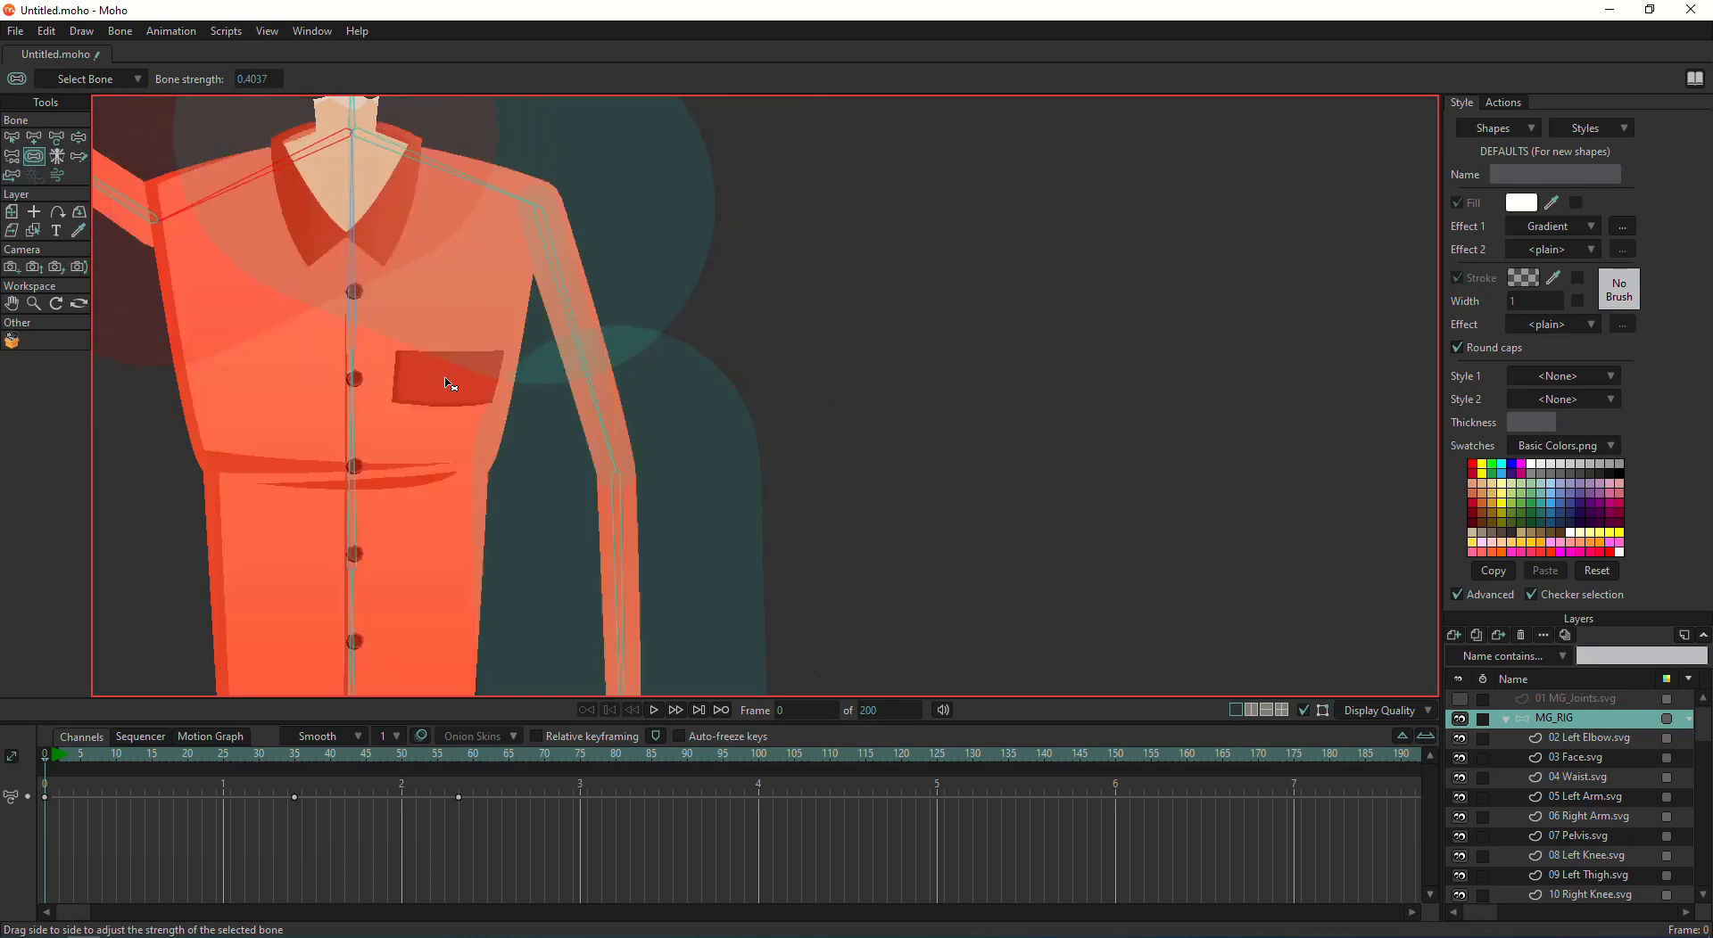
Step: Select the 05 Left Arm layer and pose the left arm outward to examine its gradient with the enlarged bone strengths
right_click(604, 418, "alt")
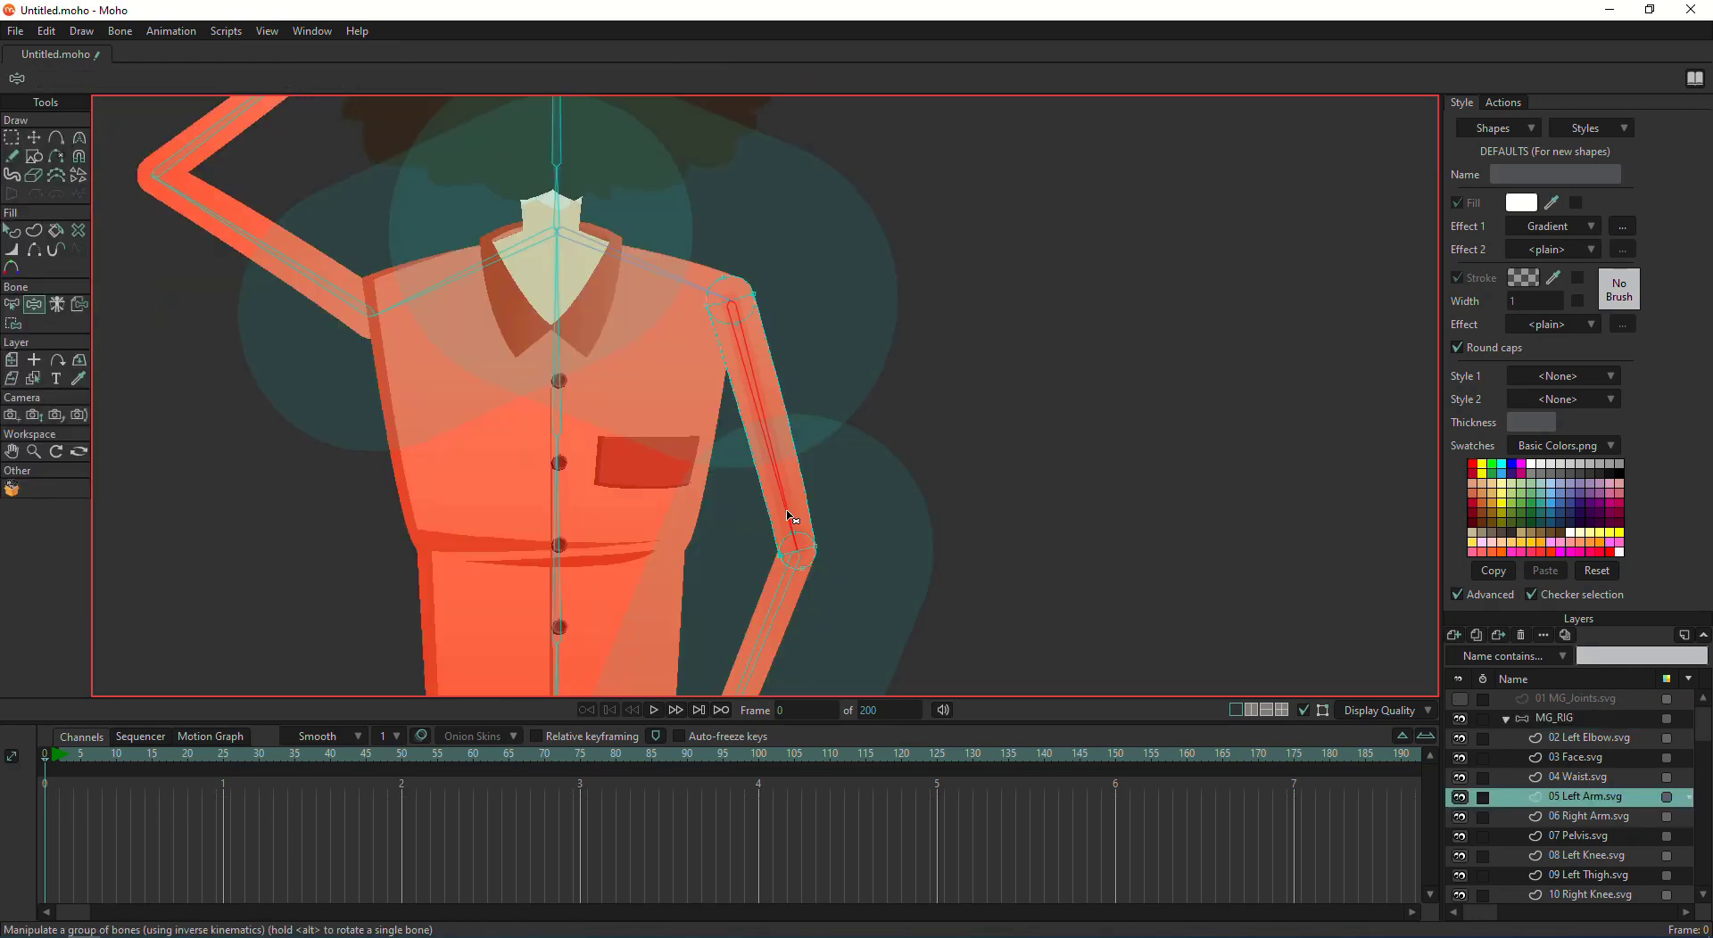
left_click_drag(788, 512, 1111, 393)
left_click_drag(1084, 473, 1205, 409)
left_click_drag(1274, 487, 985, 205)
left_click_drag(934, 367, 938, 140)
scroll(920, 554, "up", 3)
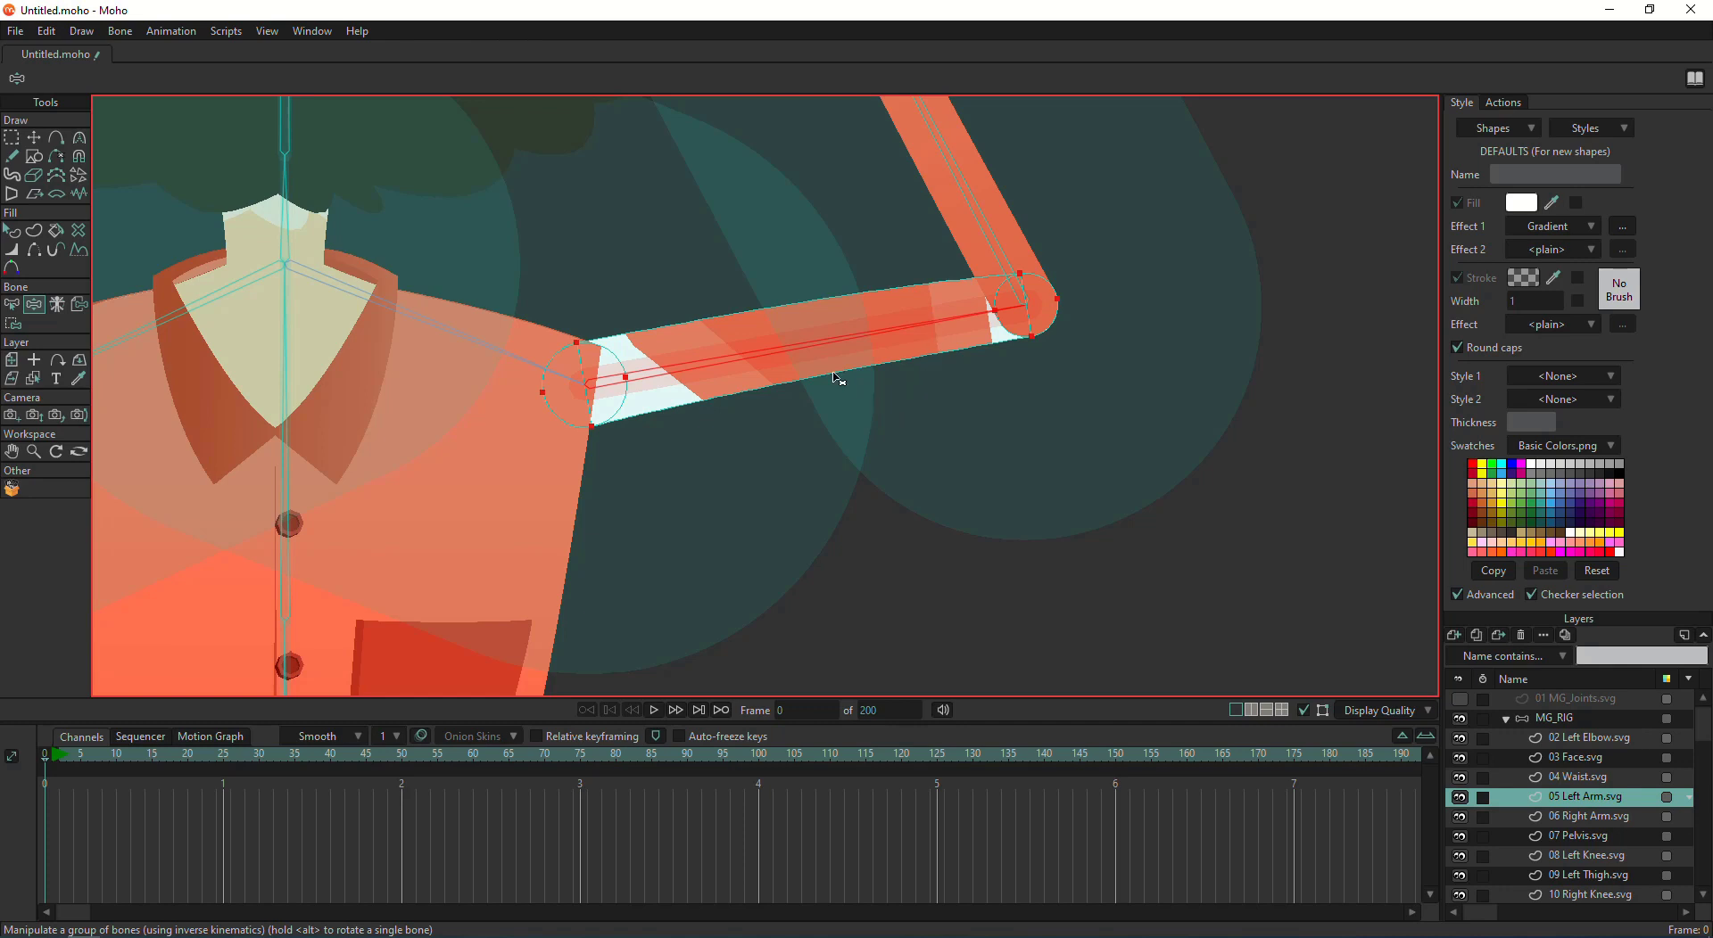
left_click_drag(834, 373, 882, 511)
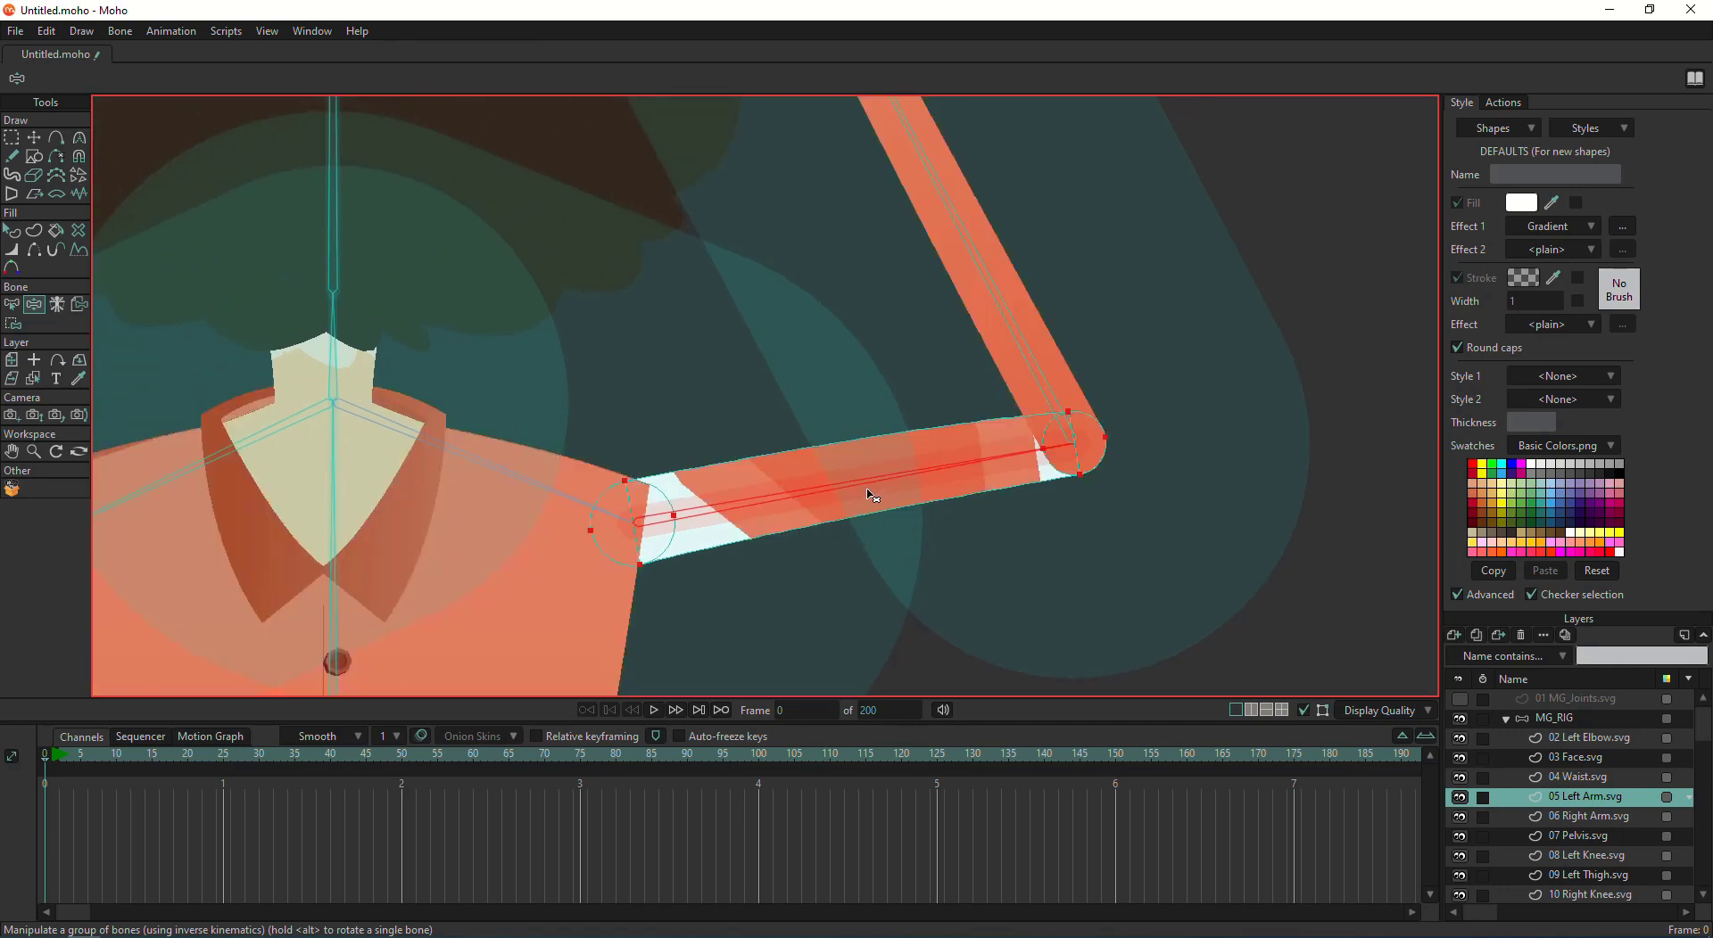
Step: Select the left upper arm bone and switch to the Select Bone tool to return the posed arm to its rest position
left_click(748, 534)
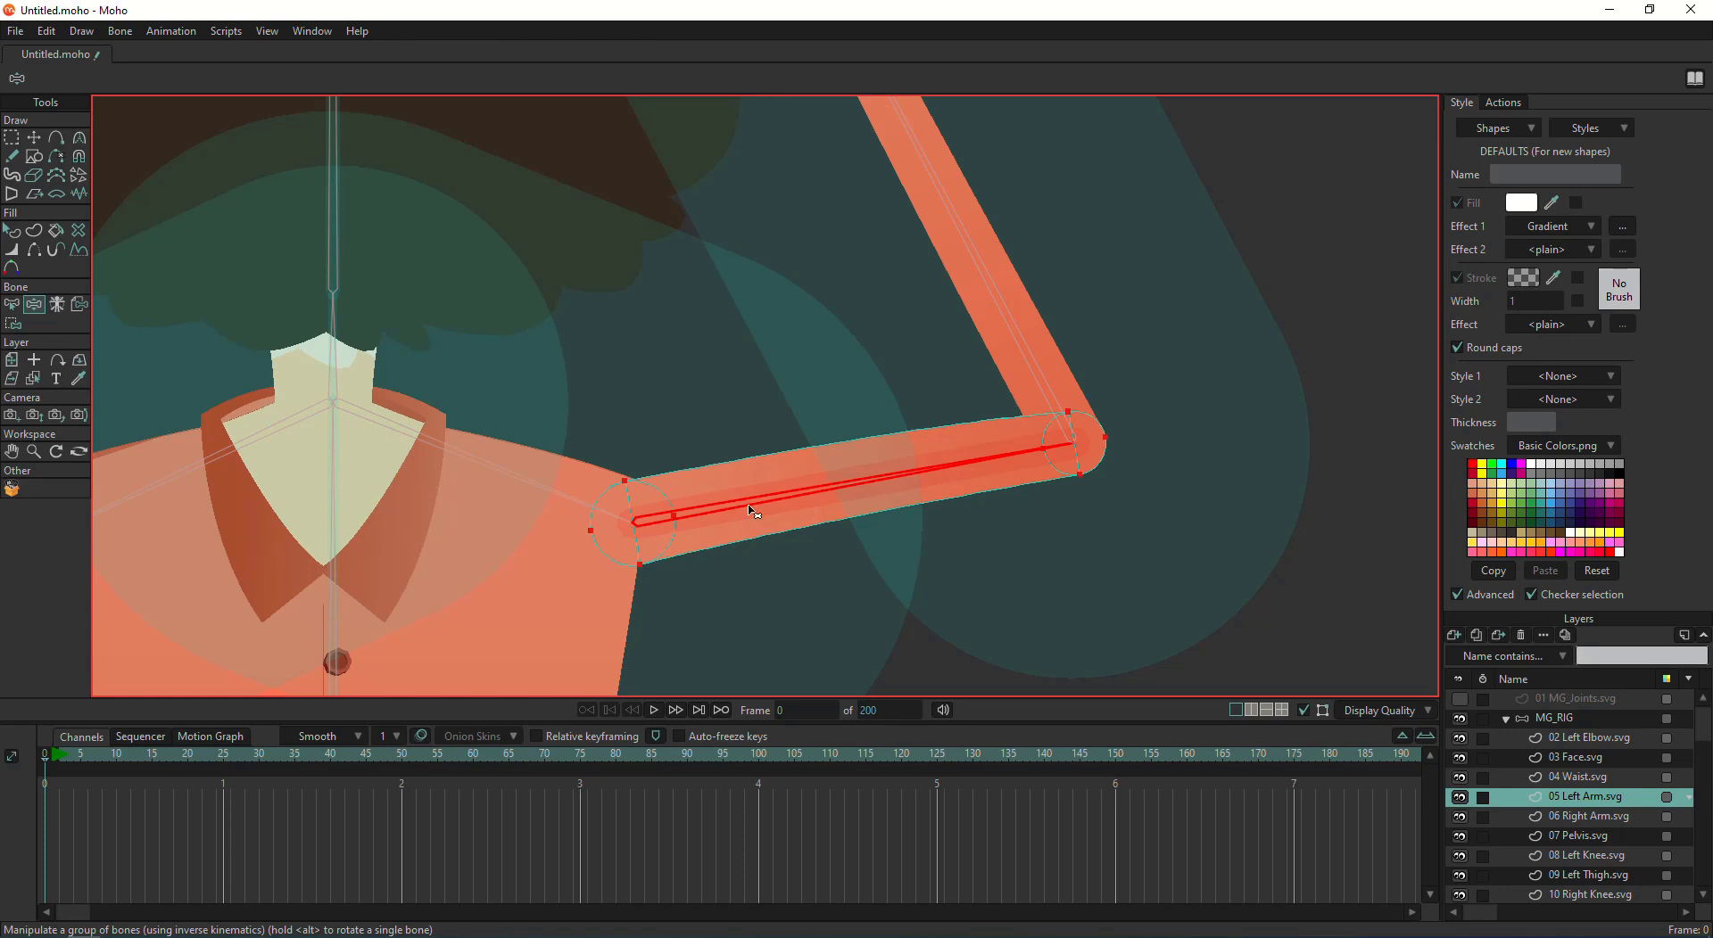
scroll(819, 505, "down", 3)
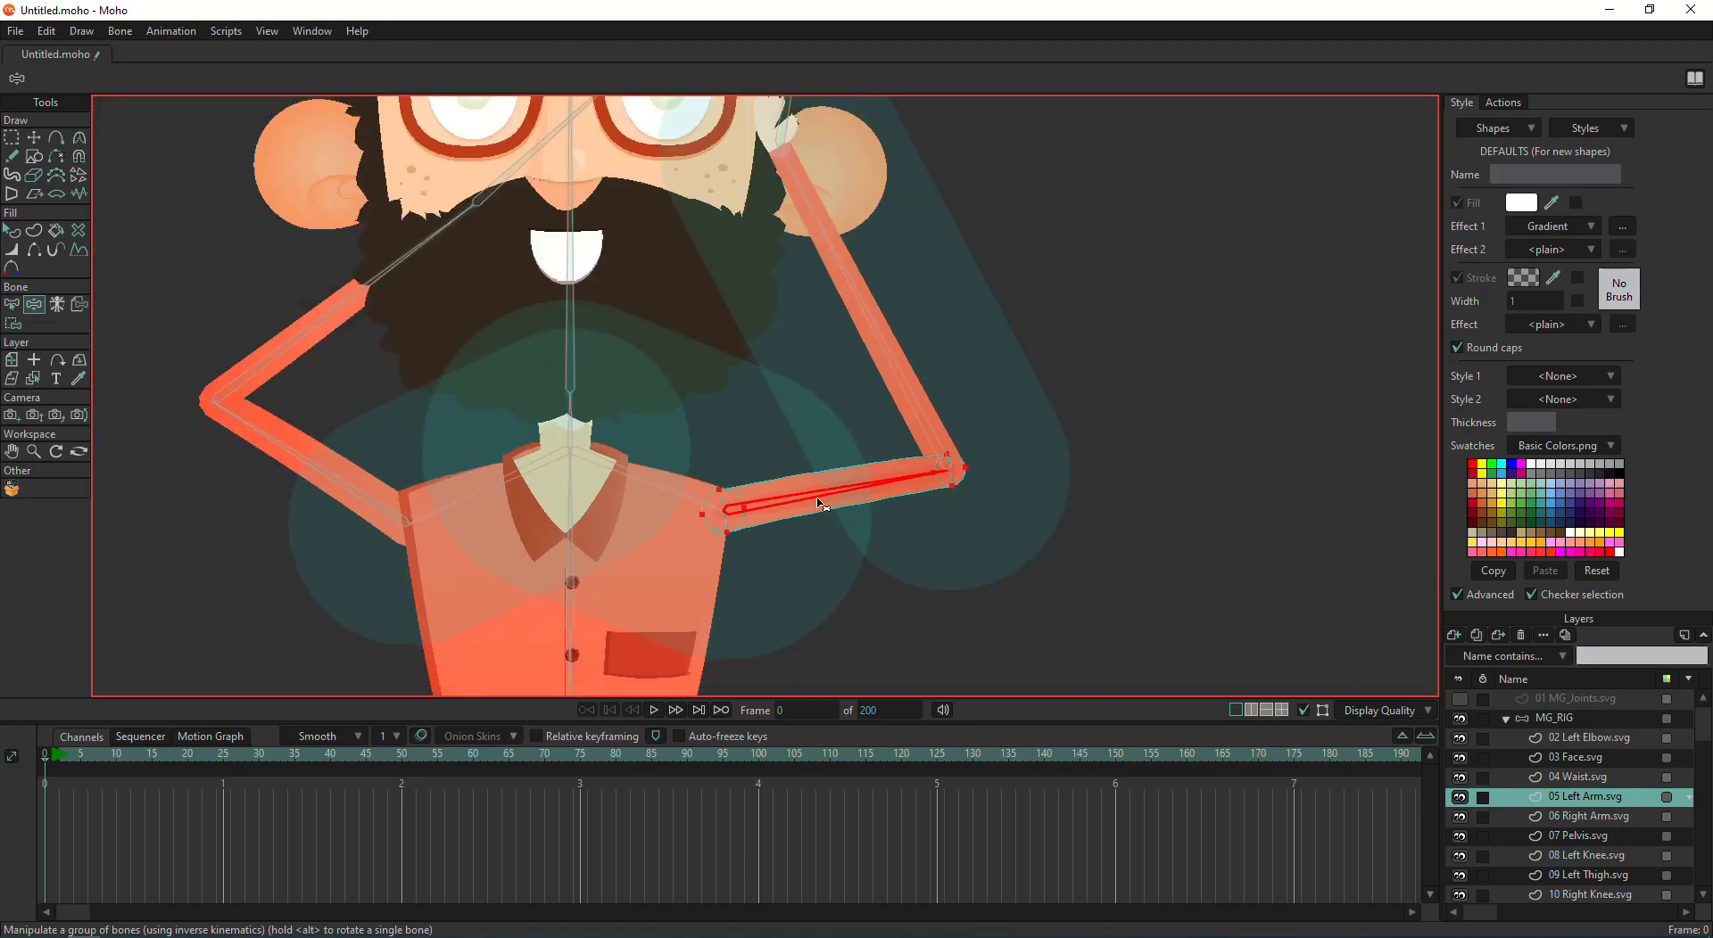
left_click(12, 305)
scroll(789, 218, "down", 2)
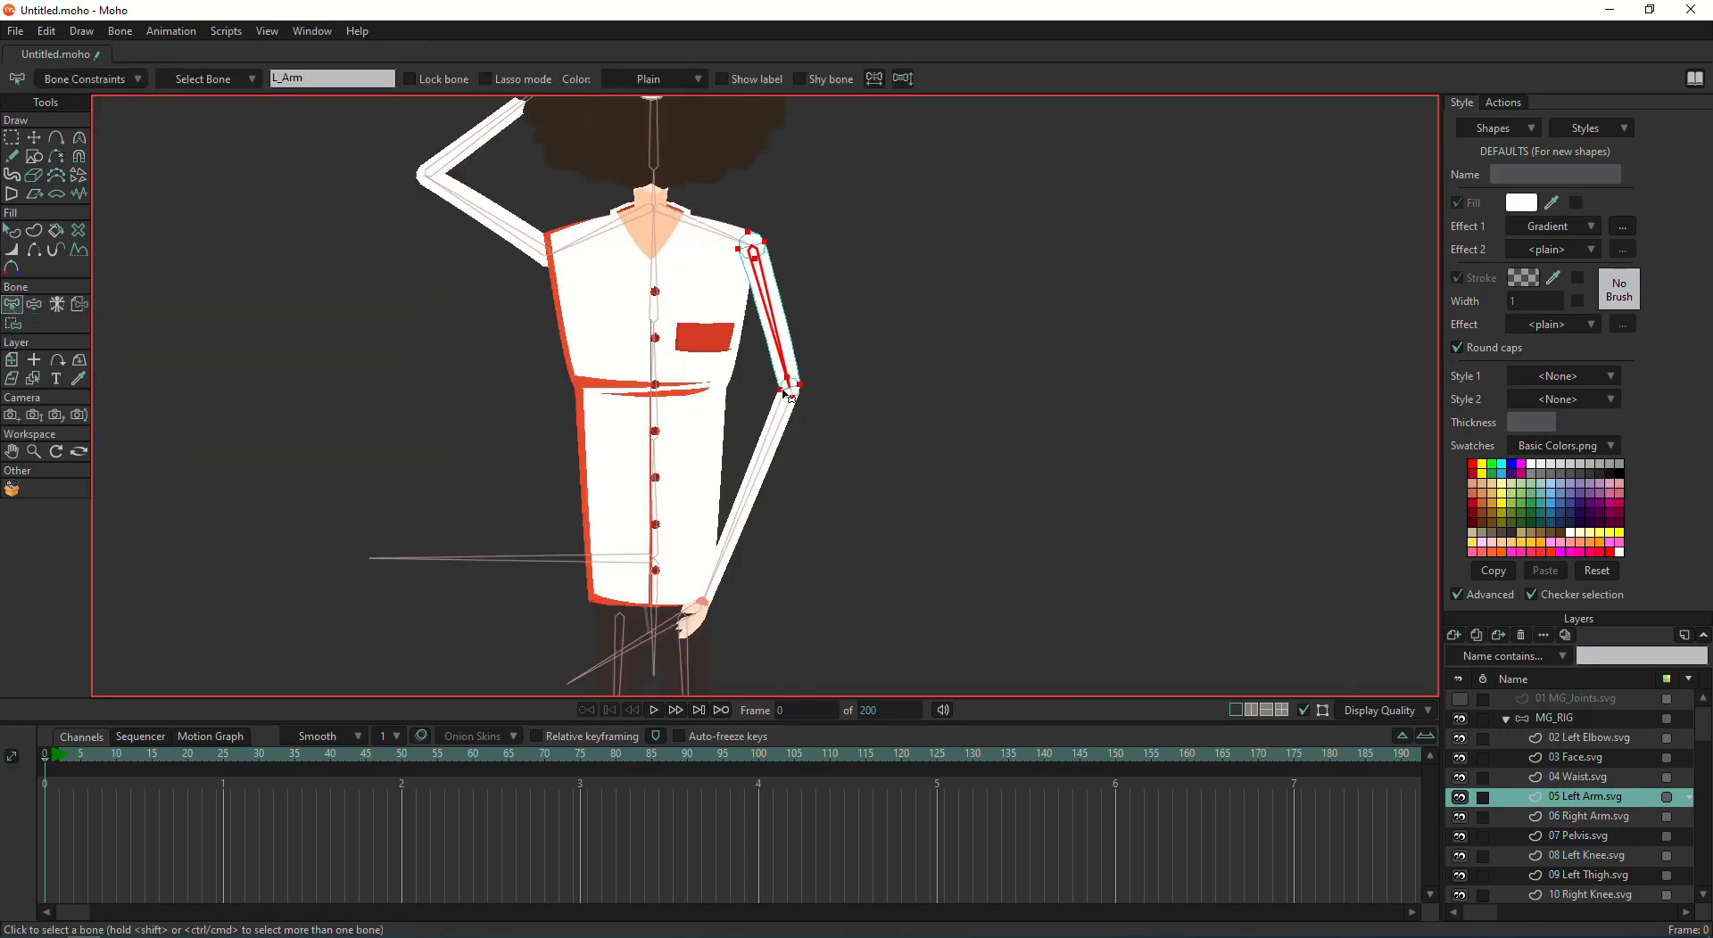
Step: Raise the left upper arm with Manipulate Bones and bend the forearm upward to check the arm's gradient across the elbow
scroll(749, 499, "up", 3)
scroll(769, 291, "down", 2)
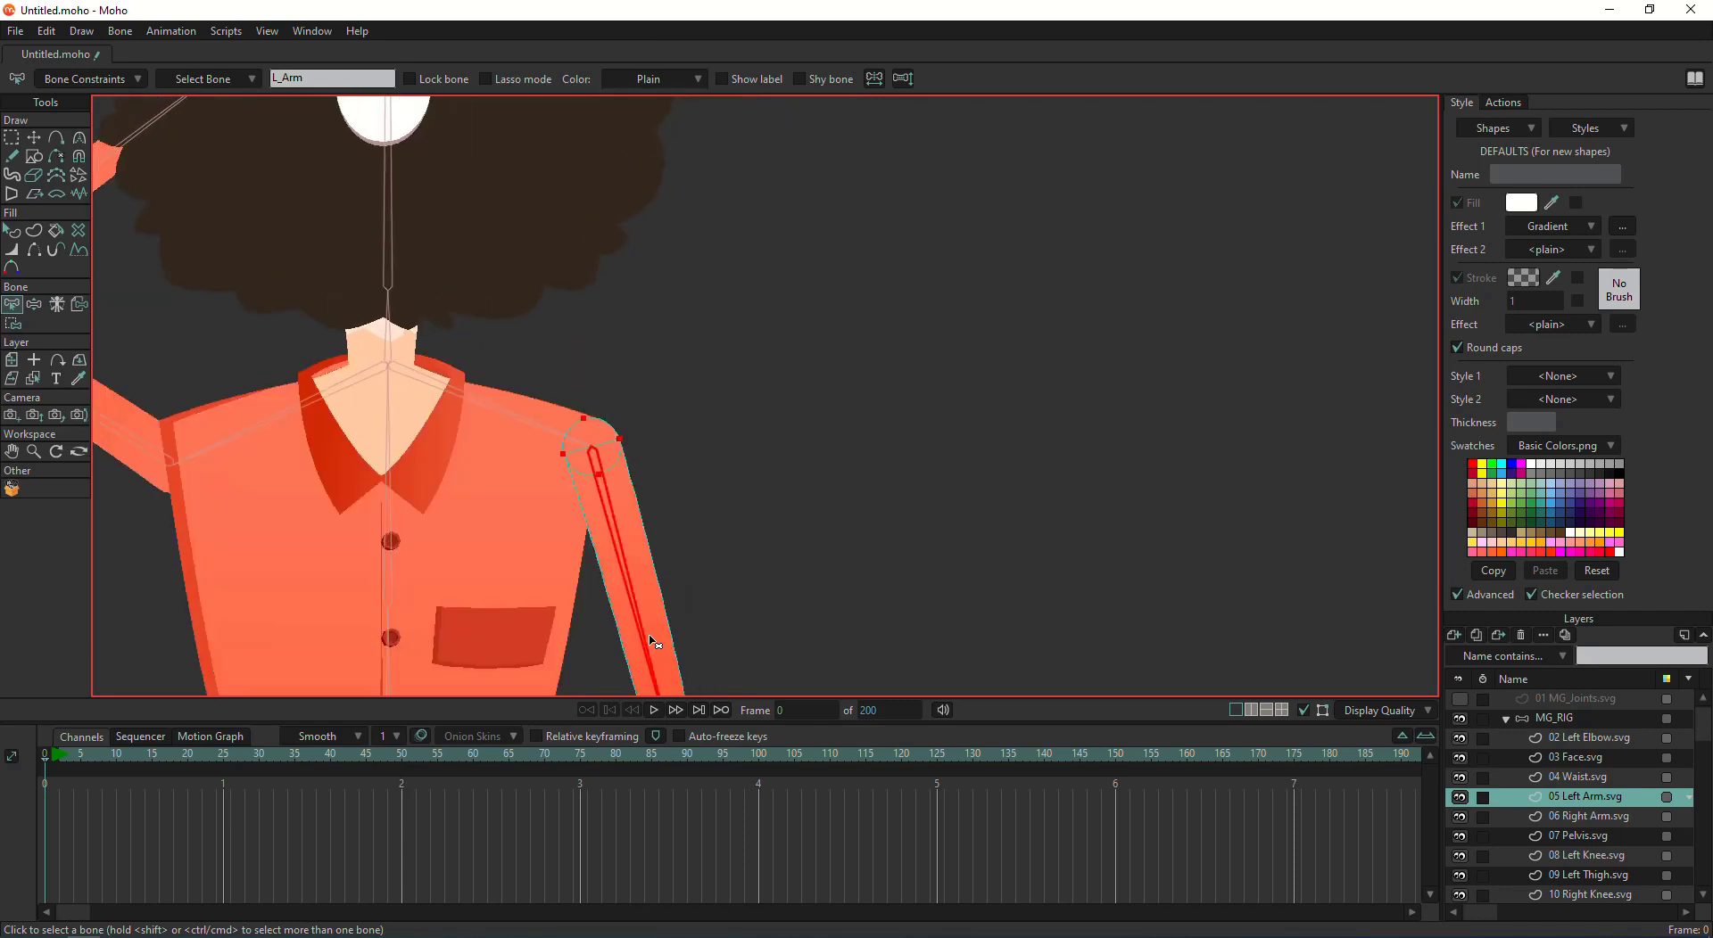
key("z")
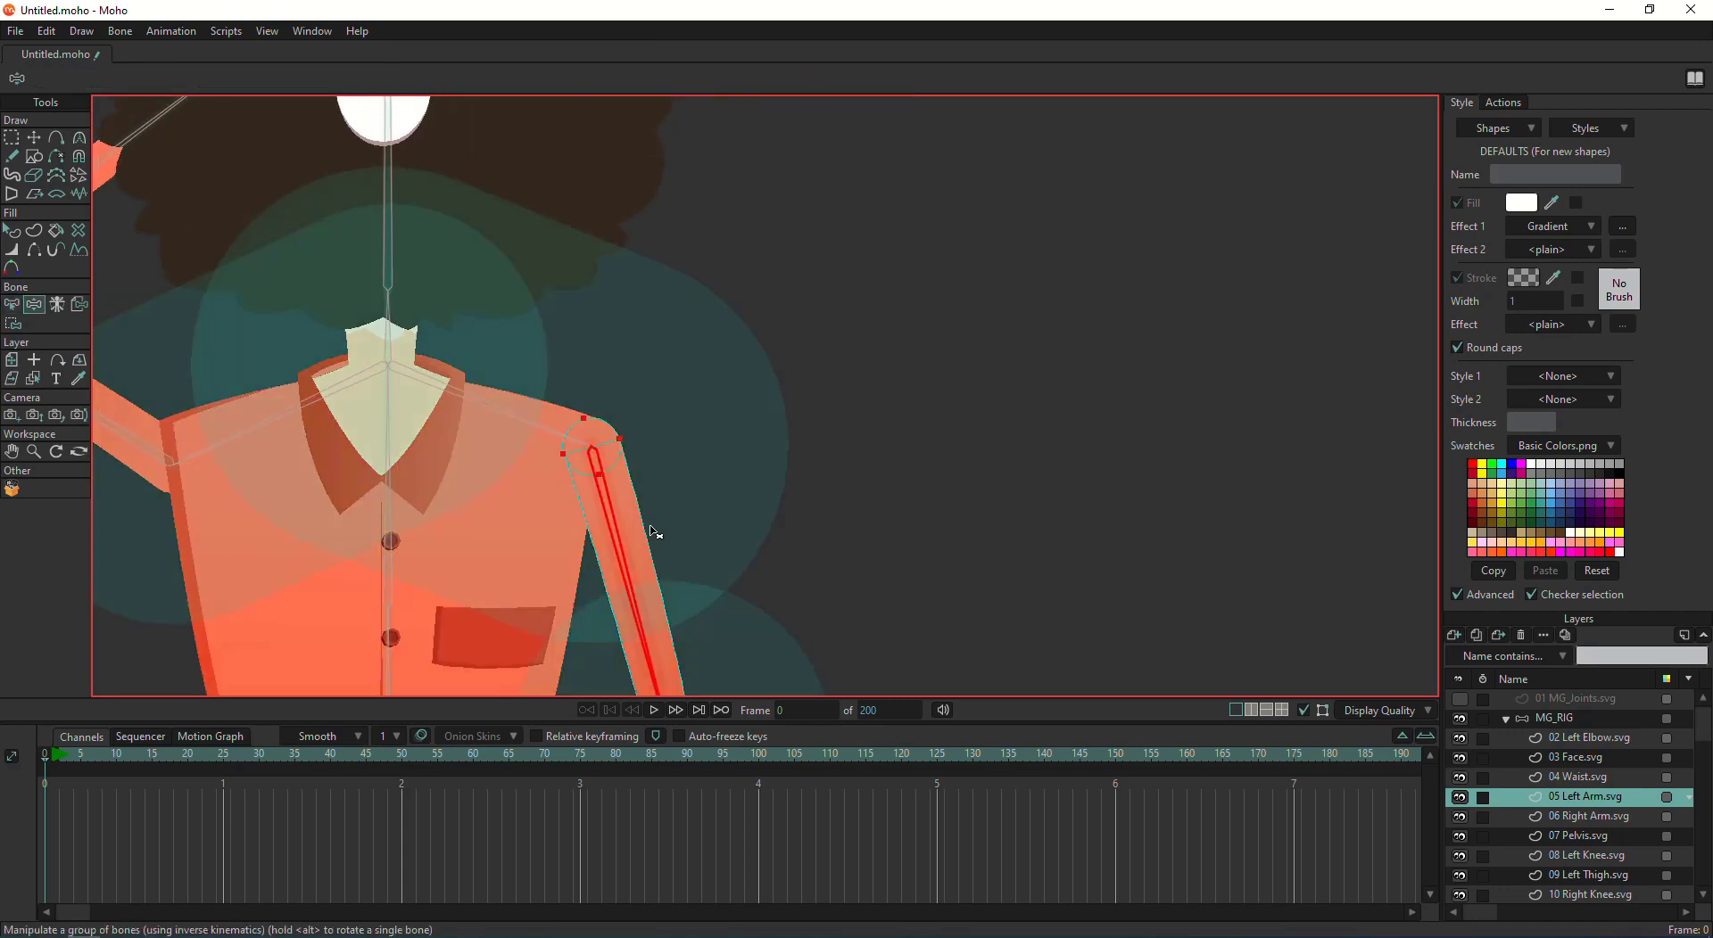
left_click_drag(656, 660, 906, 264)
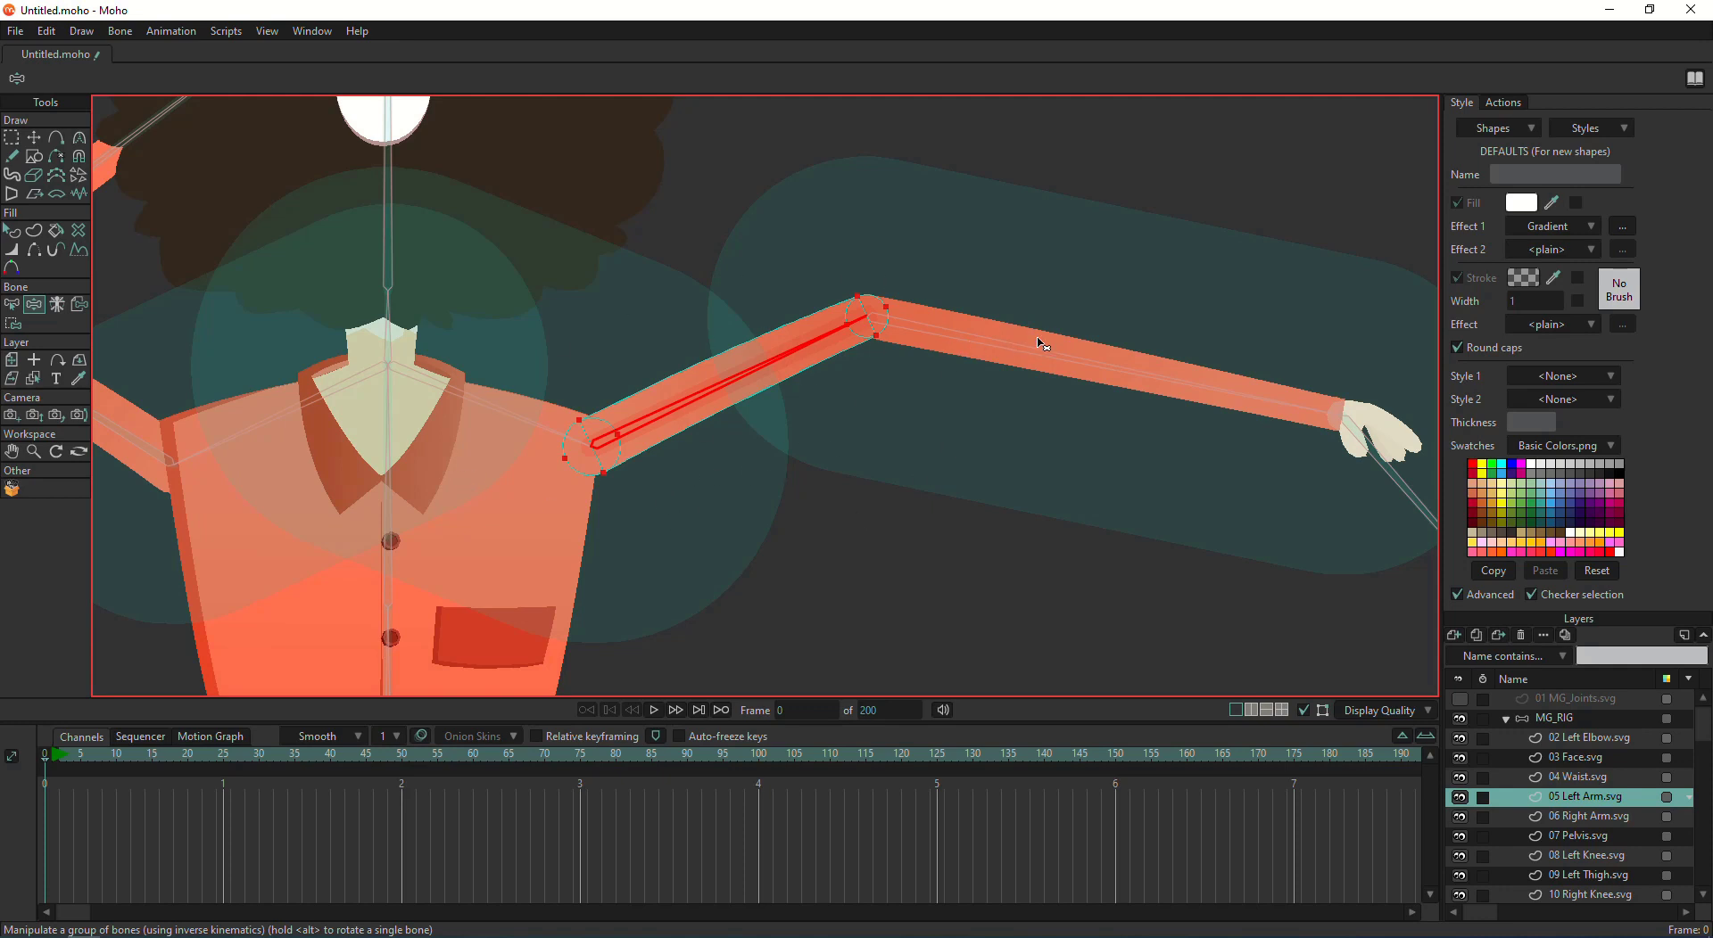
left_click_drag(1081, 338, 638, 280)
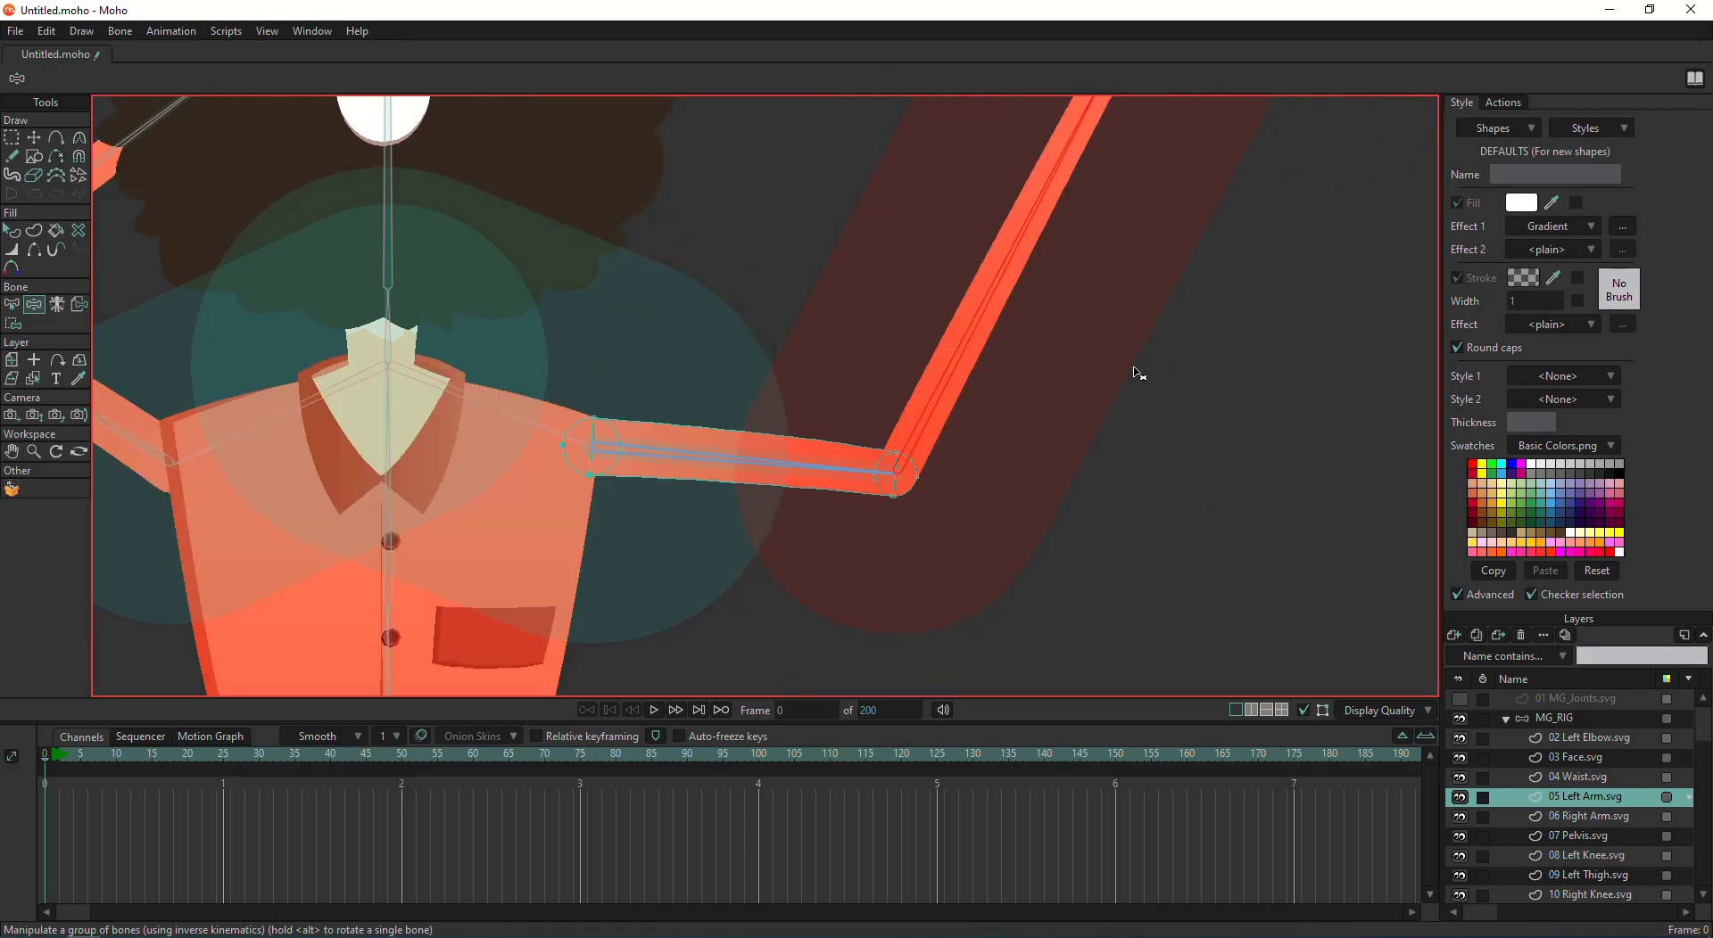